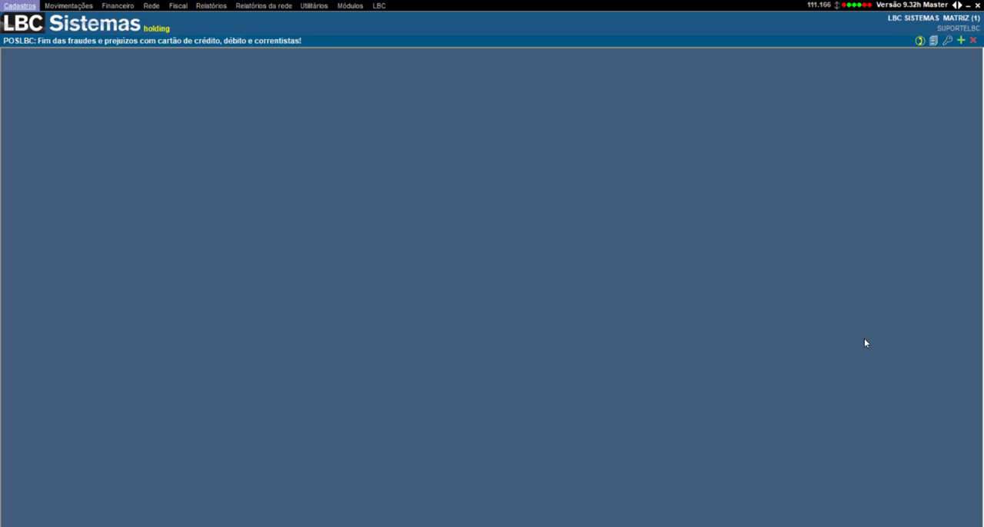
Step: Open the access definition of the SUPORTE LBC profile through the SUPORTELBC user's registration
{"action": "left_click", "coordinate": [20, 5]}
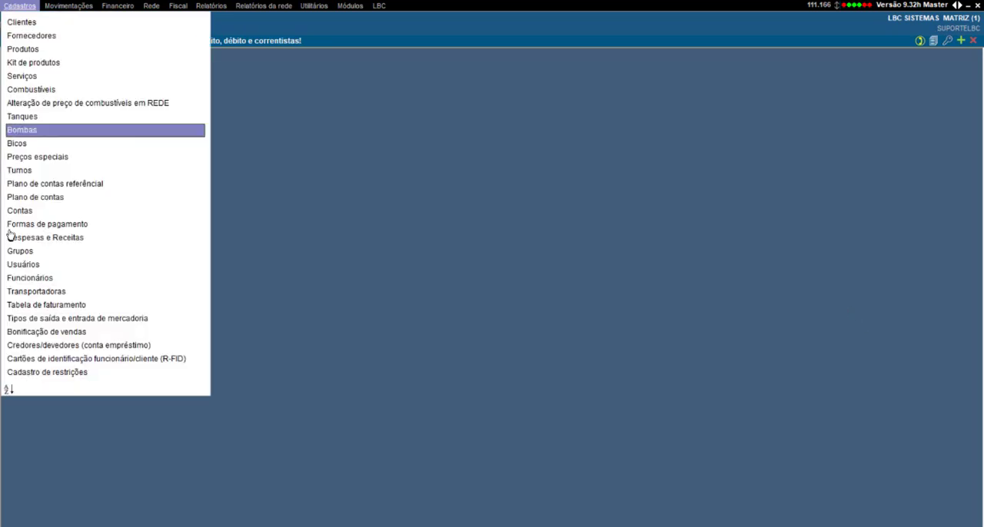
{"action": "left_click", "coordinate": [76, 269]}
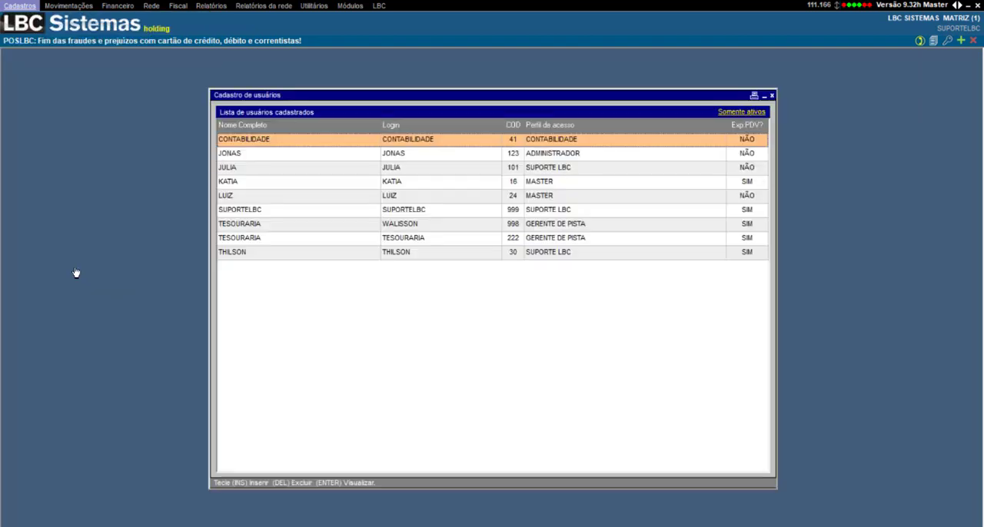
{"action": "double_click", "coordinate": [294, 214]}
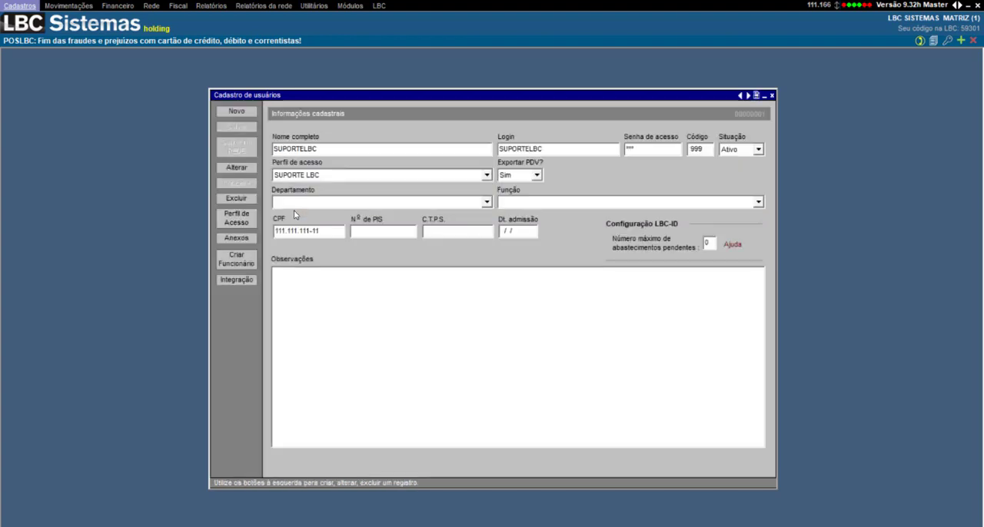
{"action": "left_click", "coordinate": [236, 215]}
{"action": "double_click", "coordinate": [307, 314]}
Step: Enable Inclusão, Alteração and Exclusão de análise for the profile under Financeiro's Análise financeira
{"action": "key", "text": "Down"}
{"action": "key", "text": "Down"}
{"action": "key", "text": "Down"}
{"action": "key", "text": "Down"}
{"action": "key", "text": "Down"}
{"action": "key", "text": "Down"}
{"action": "key", "text": "Down"}
{"action": "key", "text": "Down"}
{"action": "key", "text": "Down"}
{"action": "key", "text": "Down"}
{"action": "key", "text": "Down"}
{"action": "key", "text": "Down"}
{"action": "key", "text": "Down"}
{"action": "key", "text": "Down"}
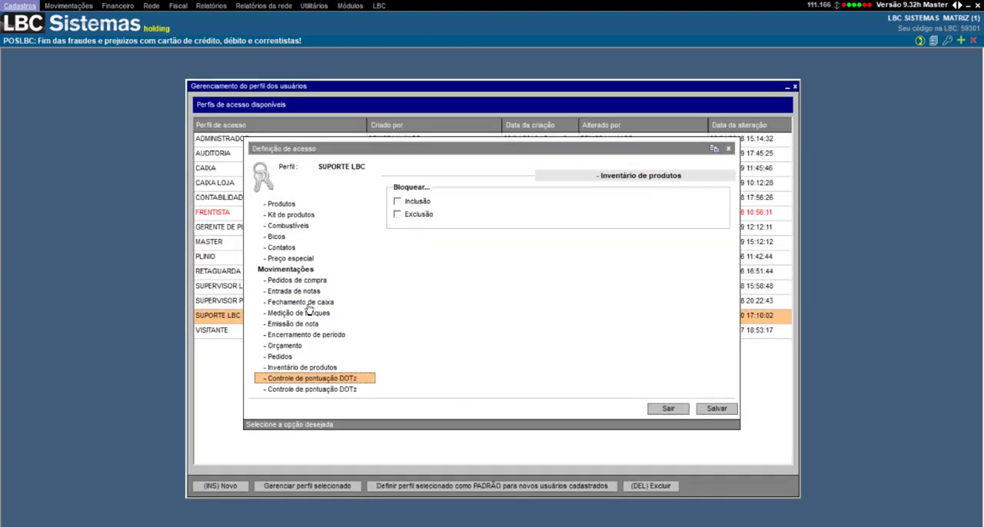
{"action": "key", "text": "Down"}
{"action": "key", "text": "Down"}
{"action": "key", "text": "Down"}
{"action": "key", "text": "Down"}
{"action": "key", "text": "Down"}
{"action": "key", "text": "Down"}
{"action": "key", "text": "Down"}
{"action": "key", "text": "Down"}
{"action": "key", "text": "Down"}
{"action": "key", "text": "Down"}
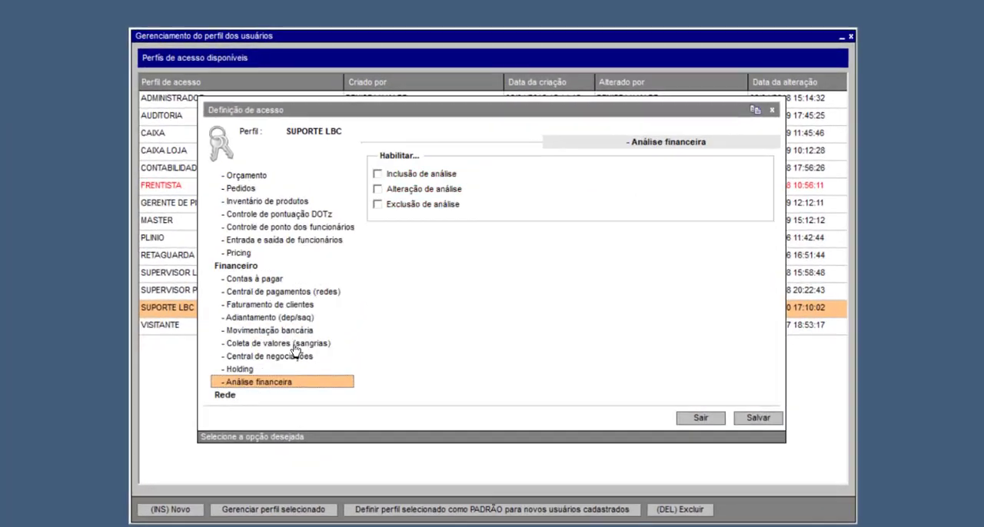
{"action": "key", "text": "Up"}
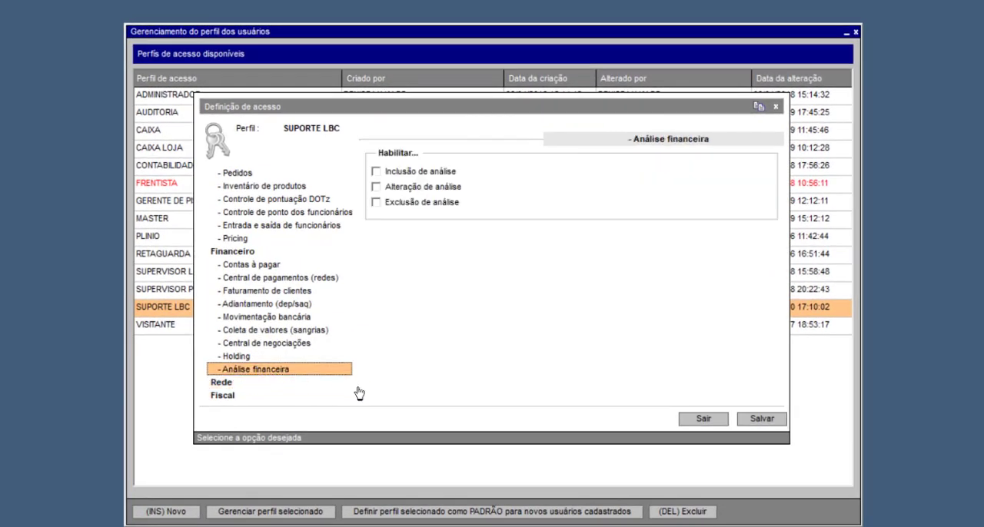
{"action": "left_click", "coordinate": [405, 178]}
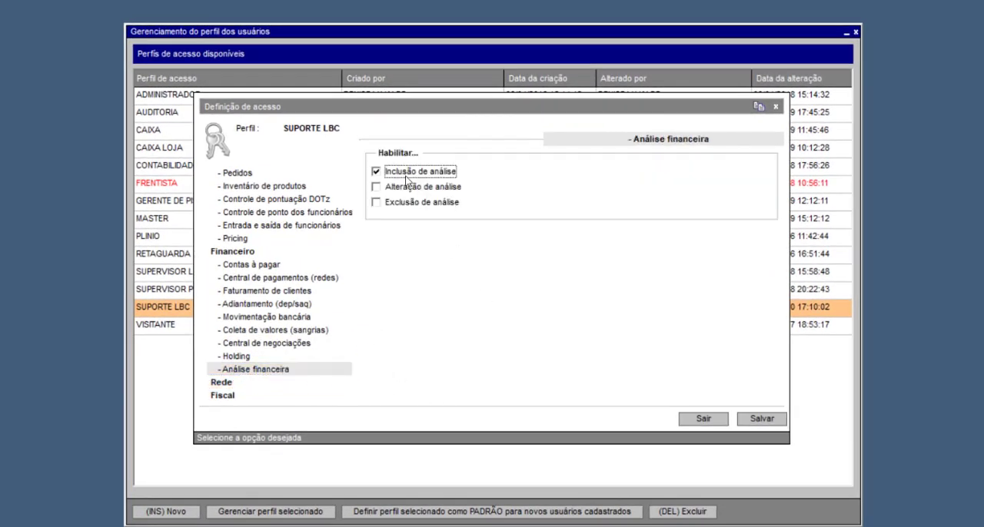
{"action": "left_click", "coordinate": [413, 192]}
{"action": "left_click", "coordinate": [414, 206]}
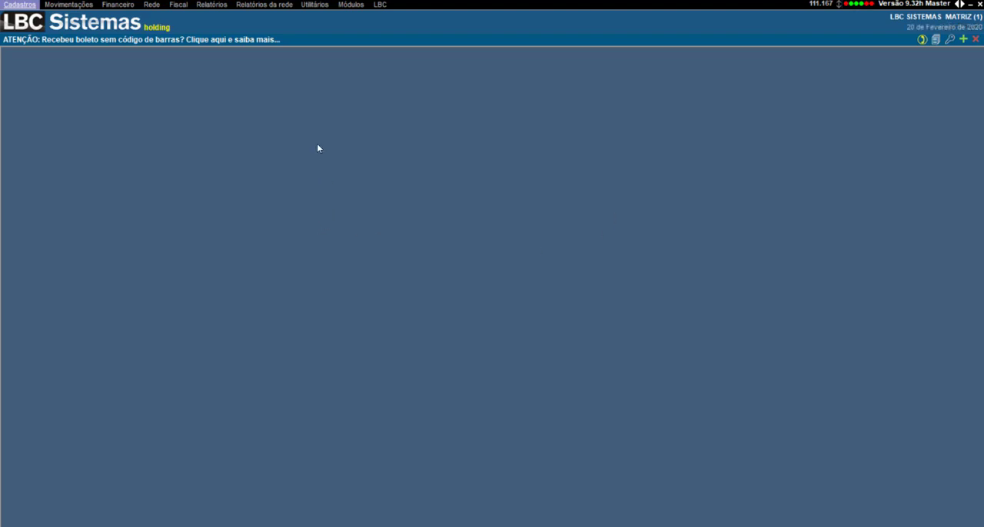
Step: Review the Nome da rede and Grupo na rede fields in the system's Personalização settings, then close the settings
{"action": "left_click", "coordinate": [314, 5]}
{"action": "left_click", "coordinate": [374, 23]}
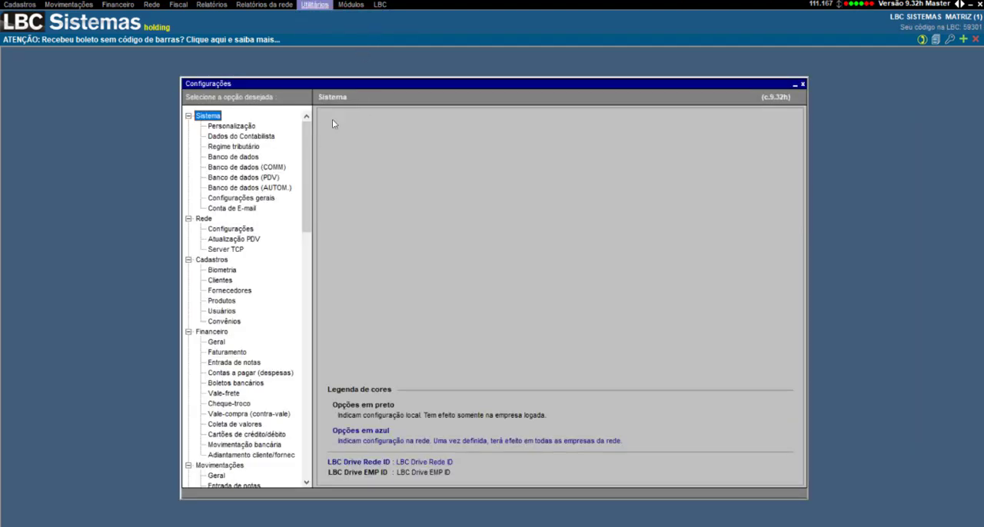
{"action": "left_click", "coordinate": [235, 126]}
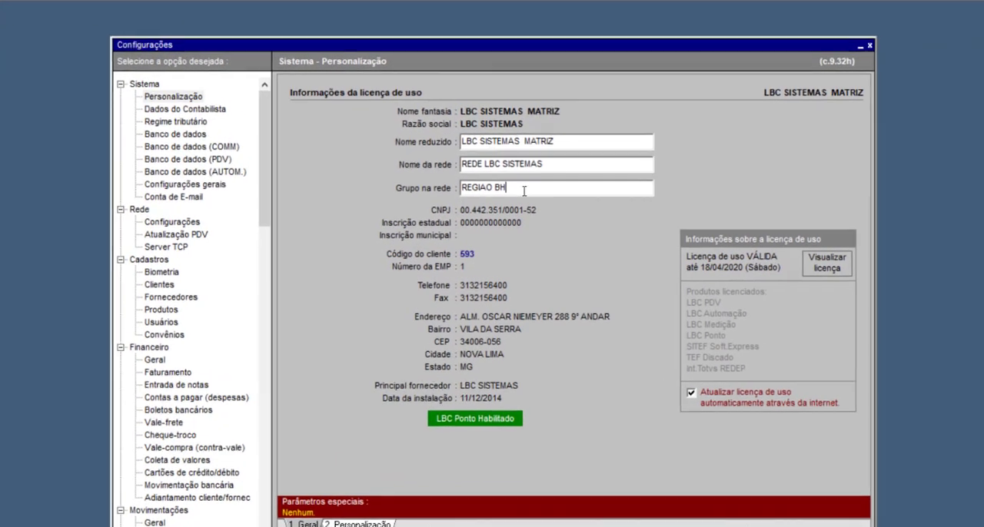
{"action": "left_click_drag", "start_coordinate": [519, 201], "coordinate": [401, 204]}
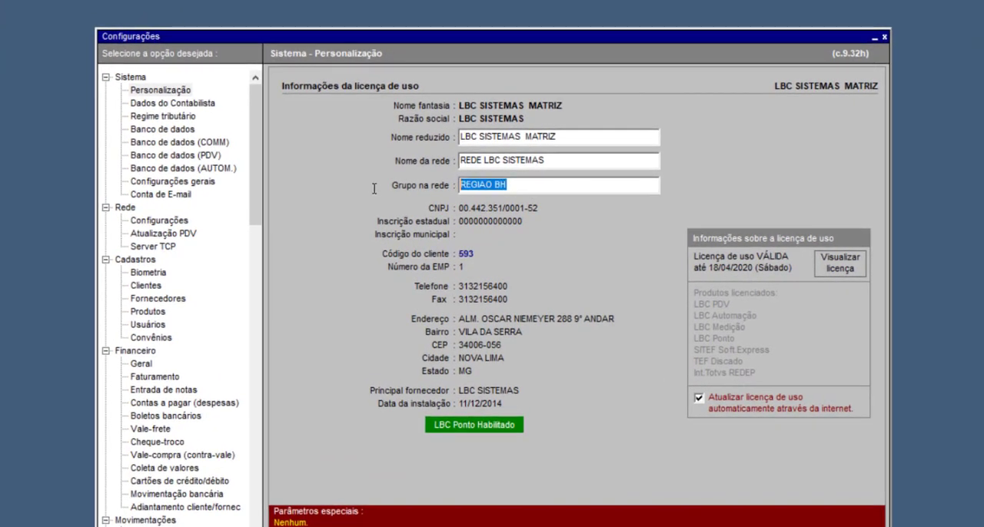
{"action": "left_click", "coordinate": [536, 183]}
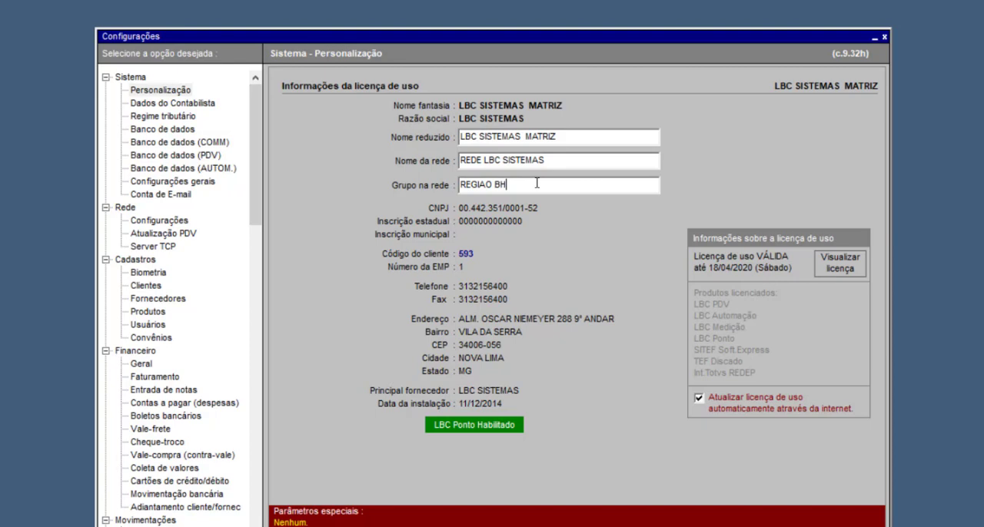
{"action": "left_click_drag", "start_coordinate": [531, 183], "coordinate": [403, 160]}
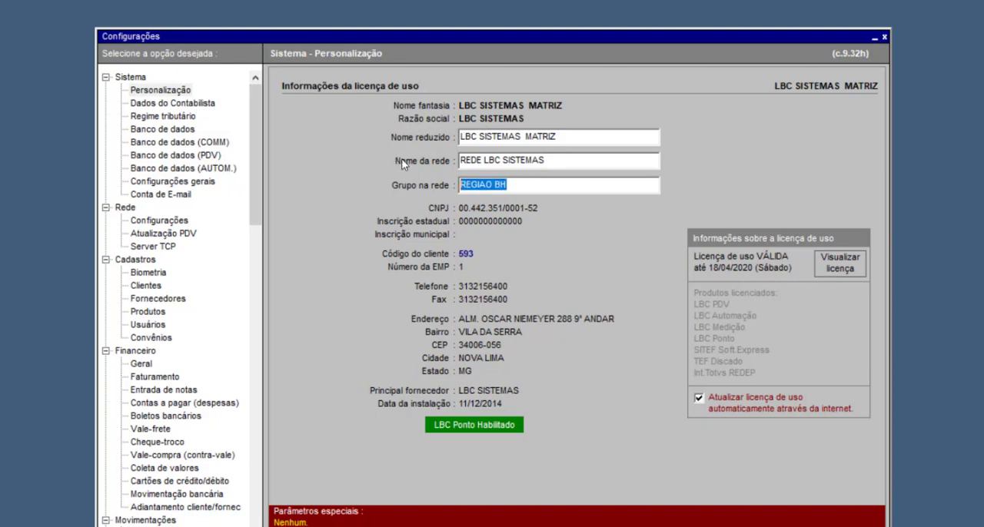
{"action": "left_click", "coordinate": [553, 189]}
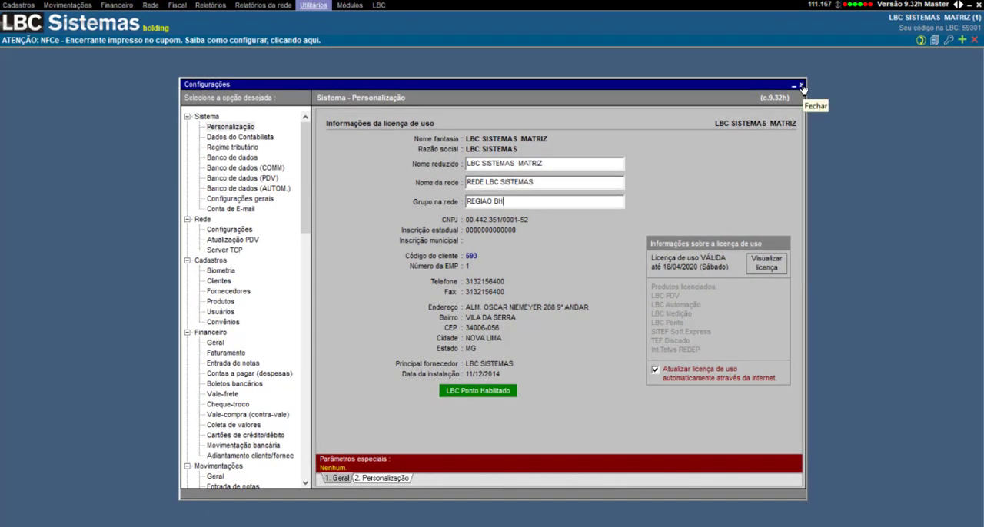
{"action": "left_click", "coordinate": [801, 85]}
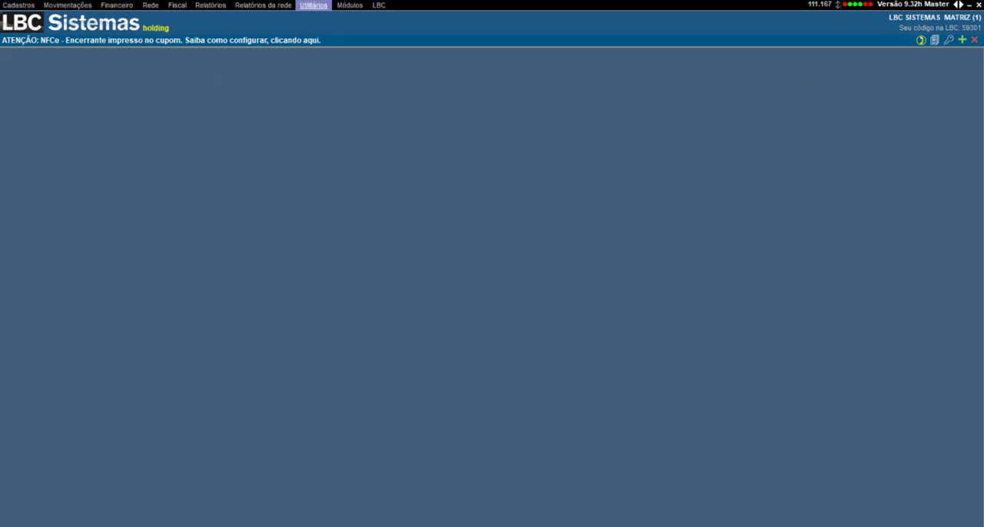
Step: Examine the BRADESCO record in the account register and return to the list of accounts
{"action": "left_click", "coordinate": [18, 4]}
{"action": "left_click", "coordinate": [46, 213]}
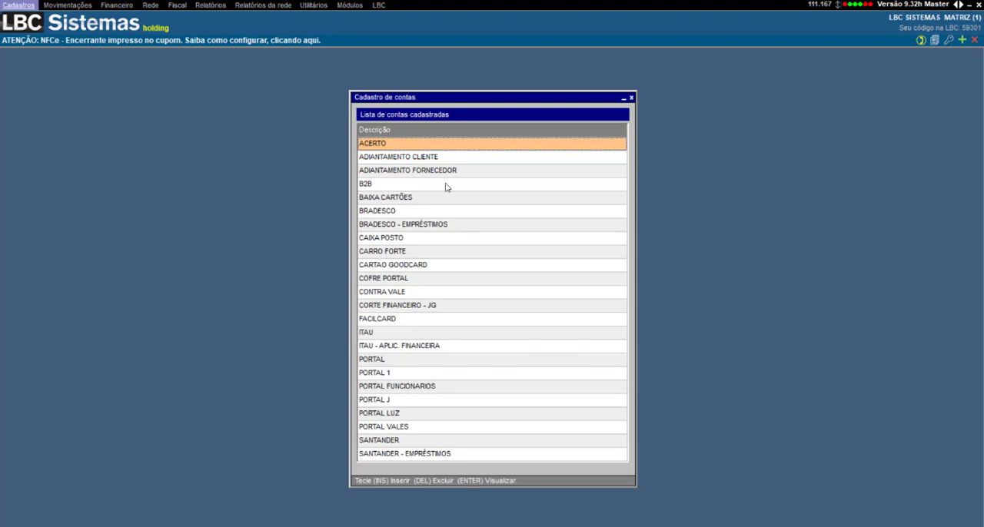
{"action": "double_click", "coordinate": [425, 211]}
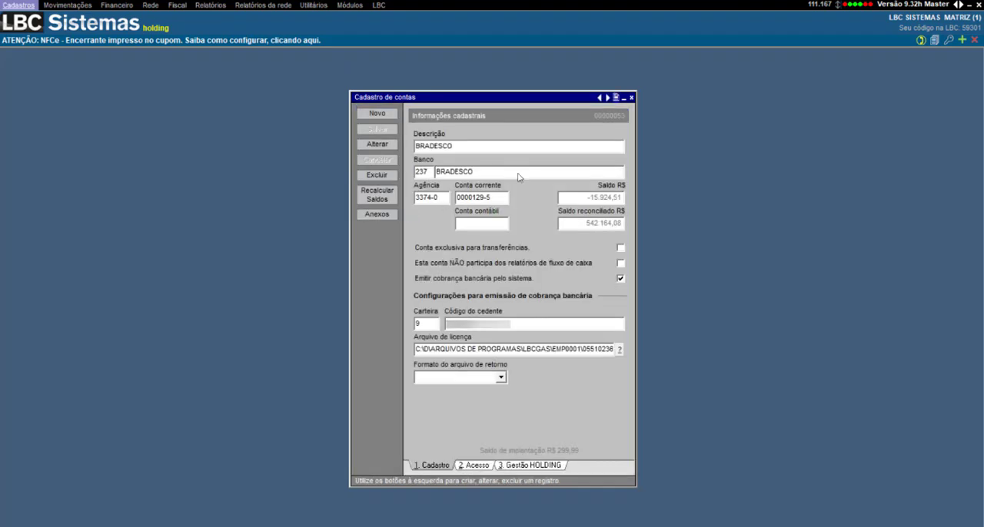
{"action": "left_click", "coordinate": [616, 98]}
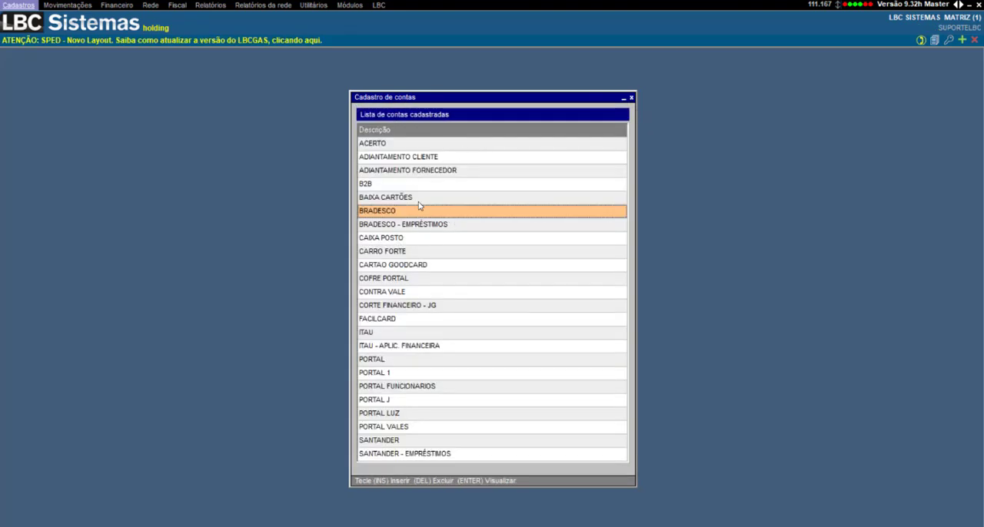
Step: Create a new account with description BANCO DO BRASIL, bank number 155 and bank name BANCO DO BRASIL
{"action": "left_click", "coordinate": [433, 157]}
{"action": "key", "text": "Insert"}
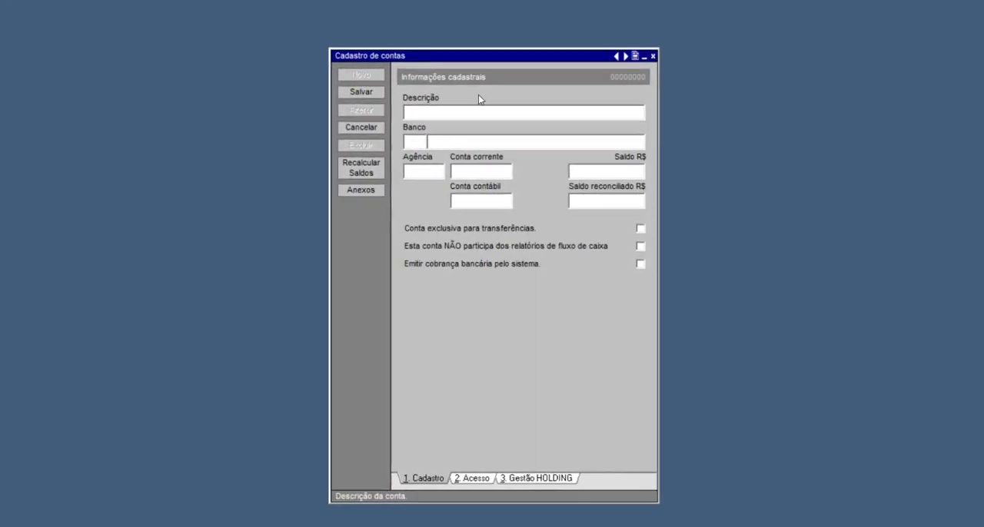
{"action": "type", "text": "BANCO DO BRASIL"}
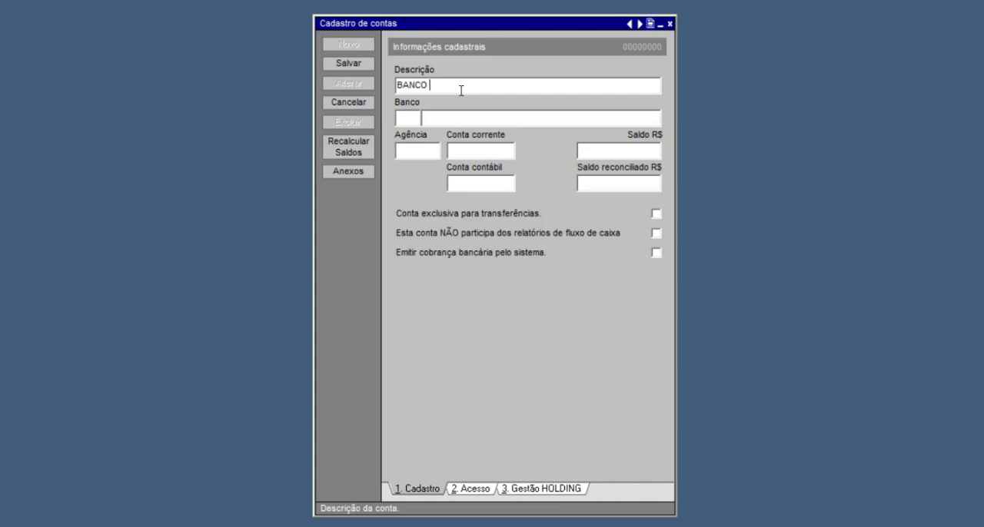
{"action": "key", "text": "Tab"}
{"action": "type", "text": "155"}
{"action": "key", "text": "Tab"}
{"action": "type", "text": "BAN"}
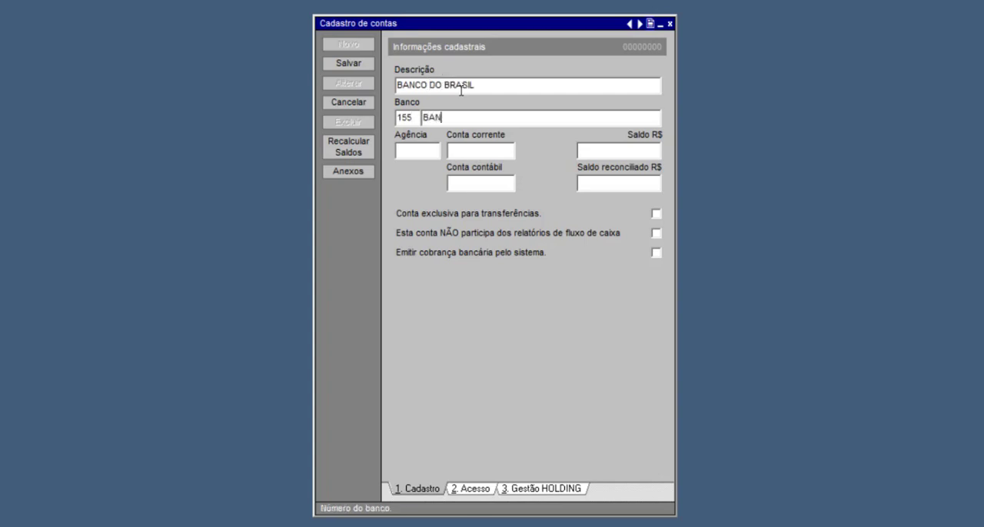
{"action": "type", "text": "CO DO BRASIL"}
{"action": "key", "text": "Tab"}
Step: Fill in the new account's branch number and checking account number, and save the record
{"action": "type", "text": "0111111"}
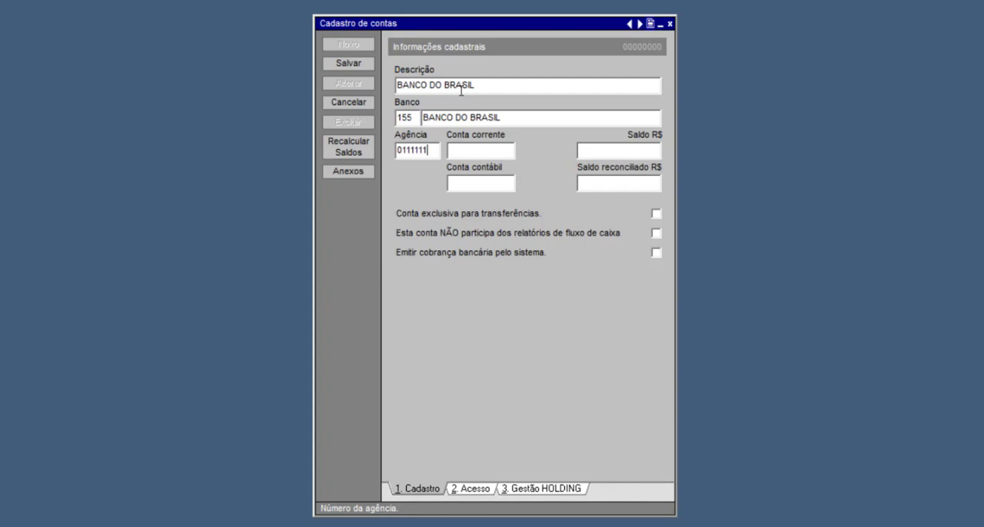
{"action": "key", "text": "Tab"}
{"action": "type", "text": "000002-3"}
{"action": "key", "text": "Tab"}
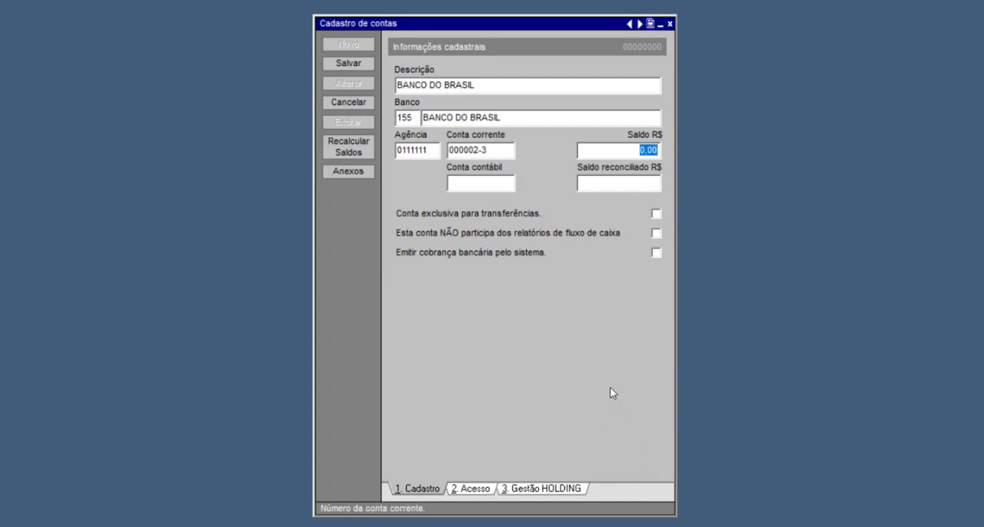
{"action": "left_click", "coordinate": [342, 66]}
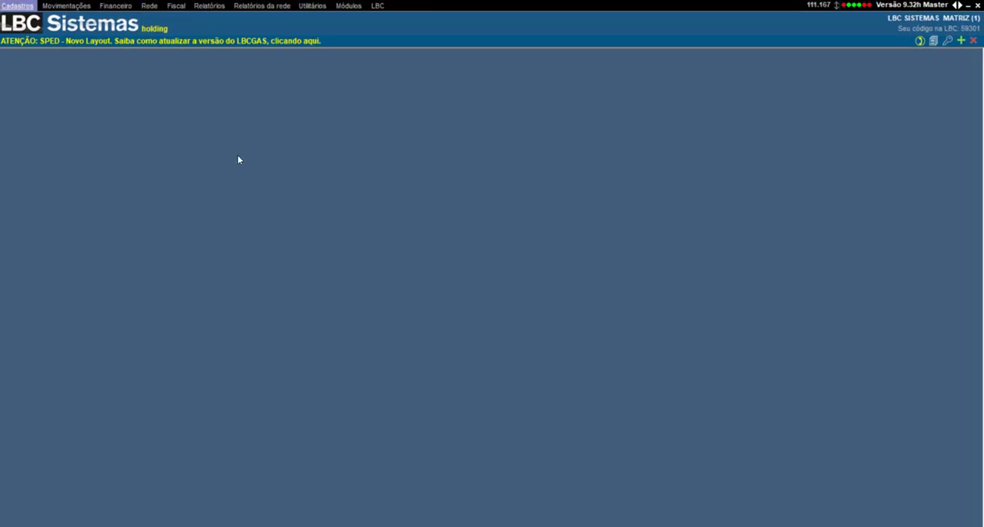
Step: Open the Análise financeira list and look over the registered analyses
{"action": "left_click", "coordinate": [116, 5]}
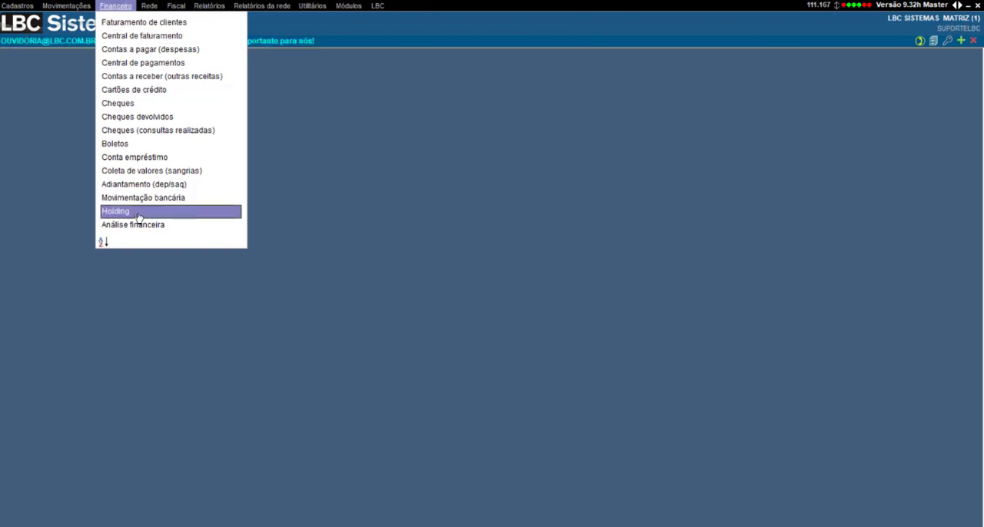
{"action": "left_click", "coordinate": [204, 225]}
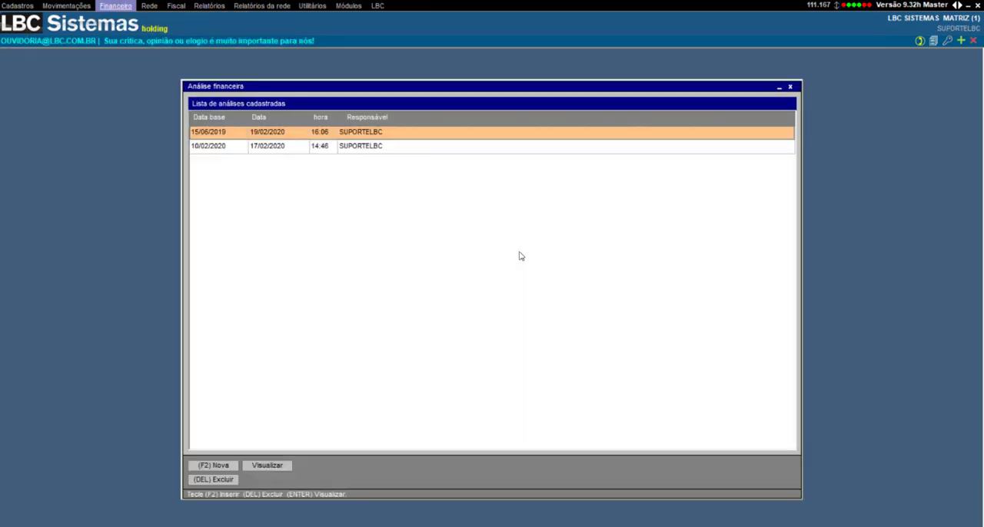
{"action": "left_click", "coordinate": [400, 145]}
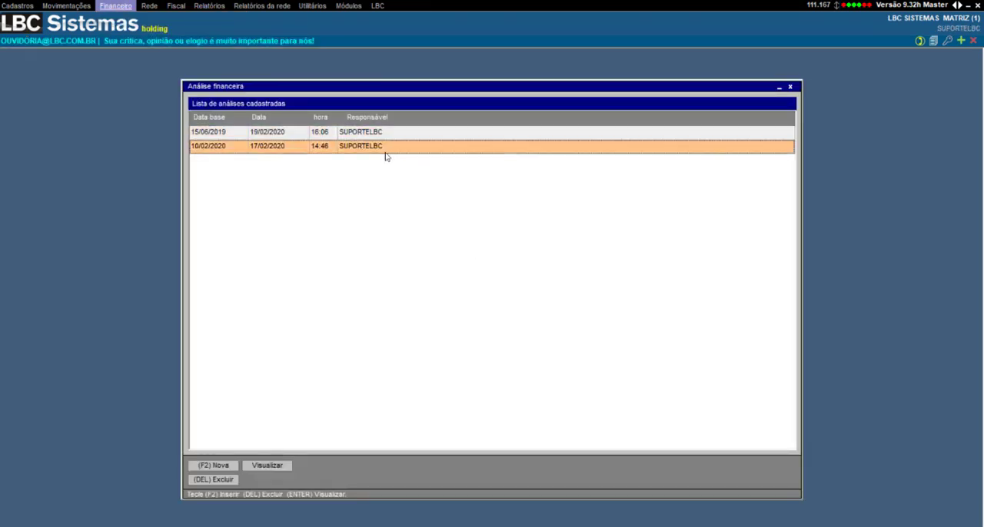
{"action": "key", "text": "Up"}
{"action": "key", "text": "Down"}
{"action": "key", "text": "Up"}
{"action": "key", "text": "Down"}
{"action": "key", "text": "Up"}
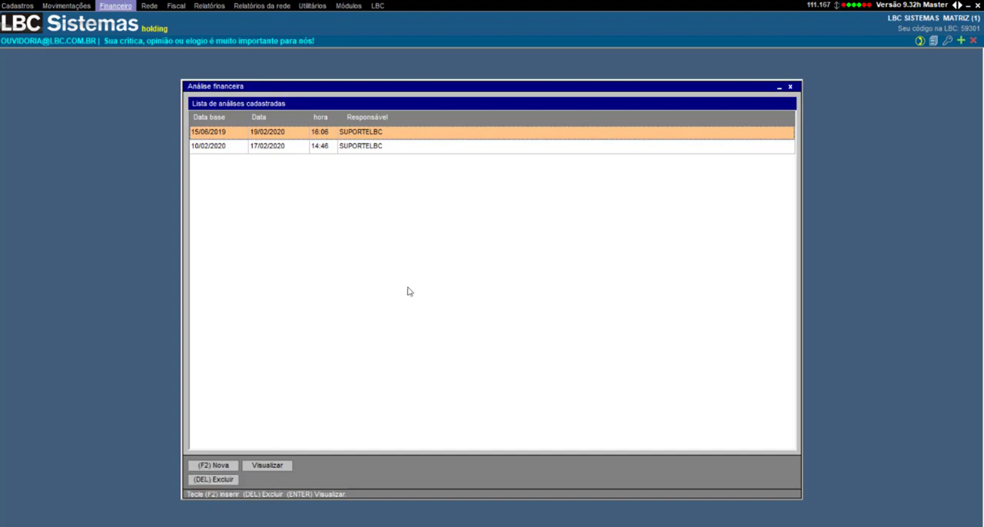
{"action": "left_click", "coordinate": [405, 147]}
{"action": "left_click", "coordinate": [382, 151]}
Step: Start a new financial analysis and review the companies it includes: LBC SISTEMAS MATRIZ, DLBC SP and LBC SISTEMAS FOOD
{"action": "left_click", "coordinate": [213, 466]}
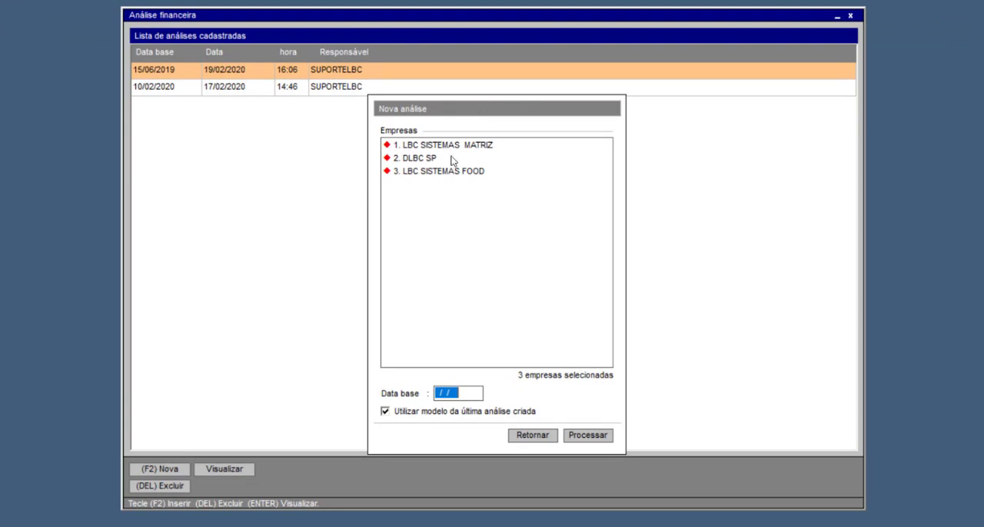
{"action": "left_click", "coordinate": [412, 173]}
{"action": "left_click", "coordinate": [411, 149]}
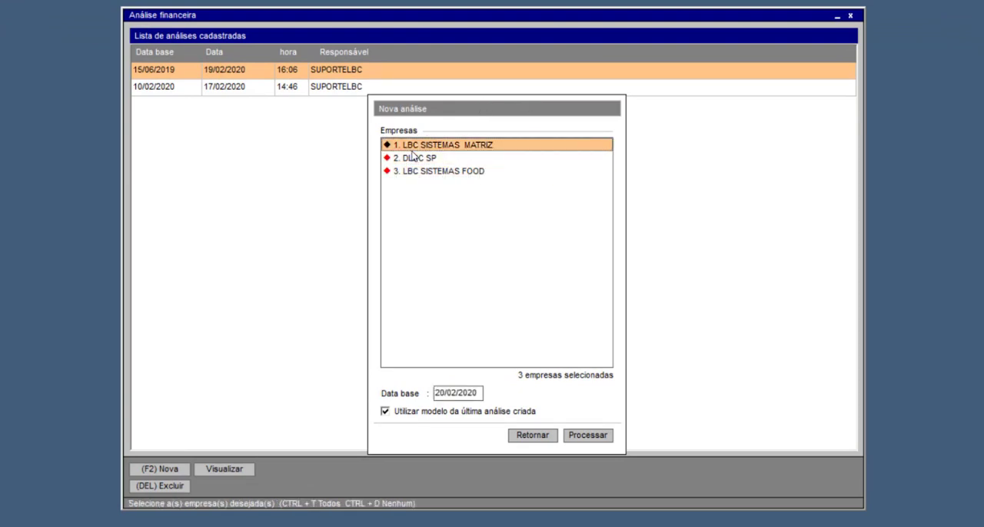
{"action": "left_click", "coordinate": [412, 170]}
{"action": "left_click", "coordinate": [444, 146]}
{"action": "left_click", "coordinate": [446, 173]}
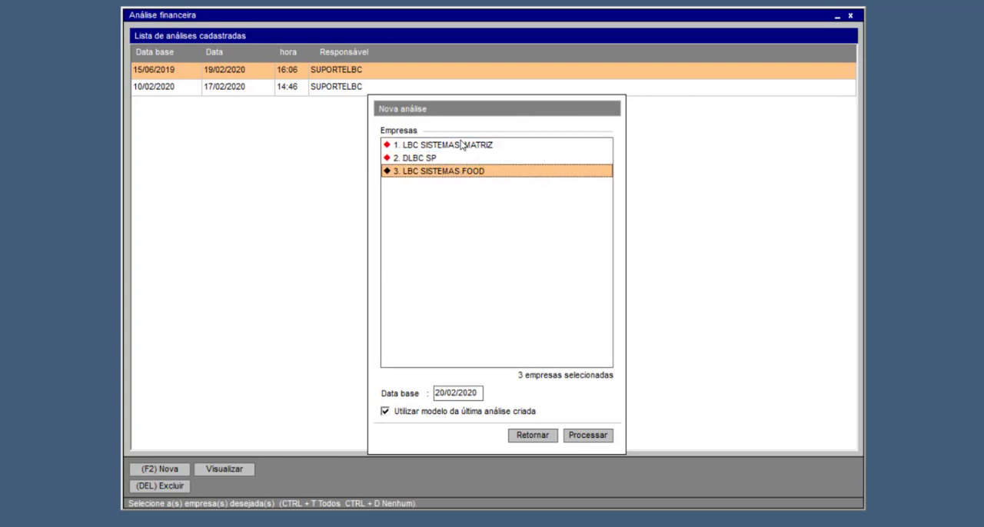
Step: Set the new analysis's base date to 15/01/2019
{"action": "left_click_drag", "start_coordinate": [477, 397], "coordinate": [433, 395]}
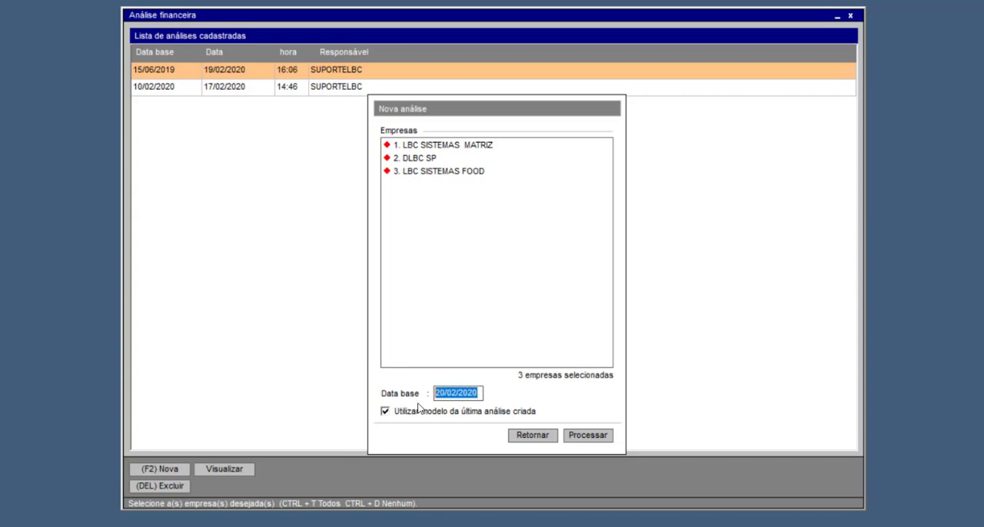
{"action": "key", "text": "Delete"}
{"action": "type", "text": "15/01/2019"}
{"action": "key", "text": "Return"}
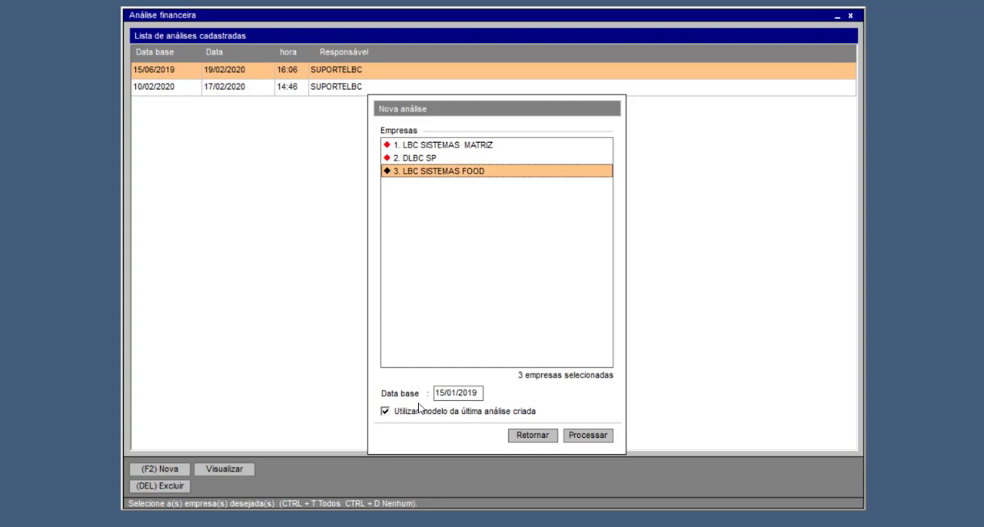
Step: Turn off the reuse of the last created analysis's model and process the new analysis
{"action": "left_click", "coordinate": [405, 414]}
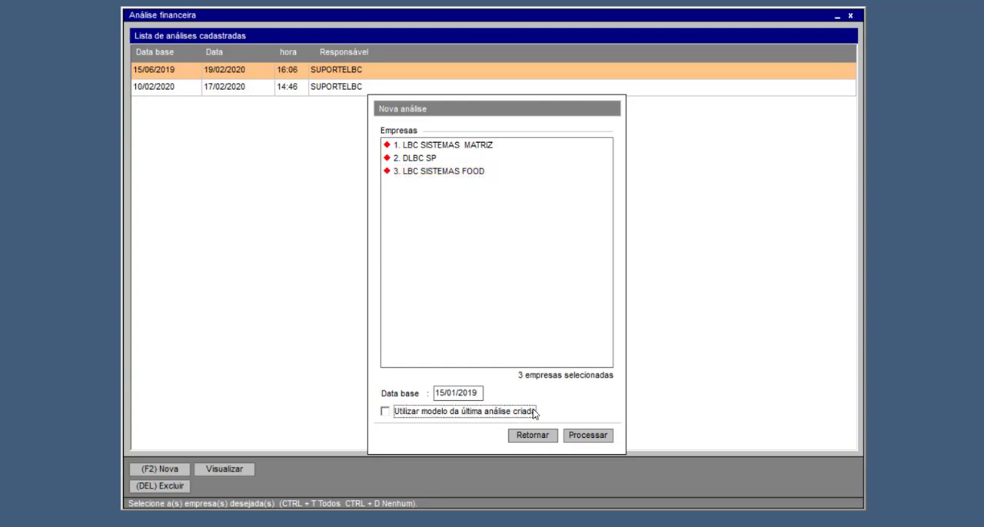
{"action": "left_click", "coordinate": [428, 413]}
{"action": "left_click", "coordinate": [416, 412]}
{"action": "left_click", "coordinate": [588, 435]}
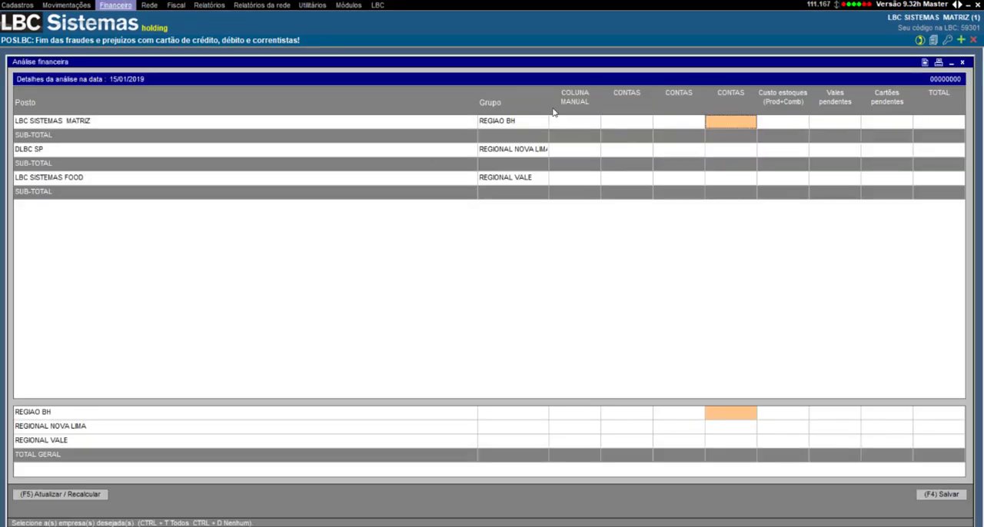
{"action": "left_click", "coordinate": [29, 102]}
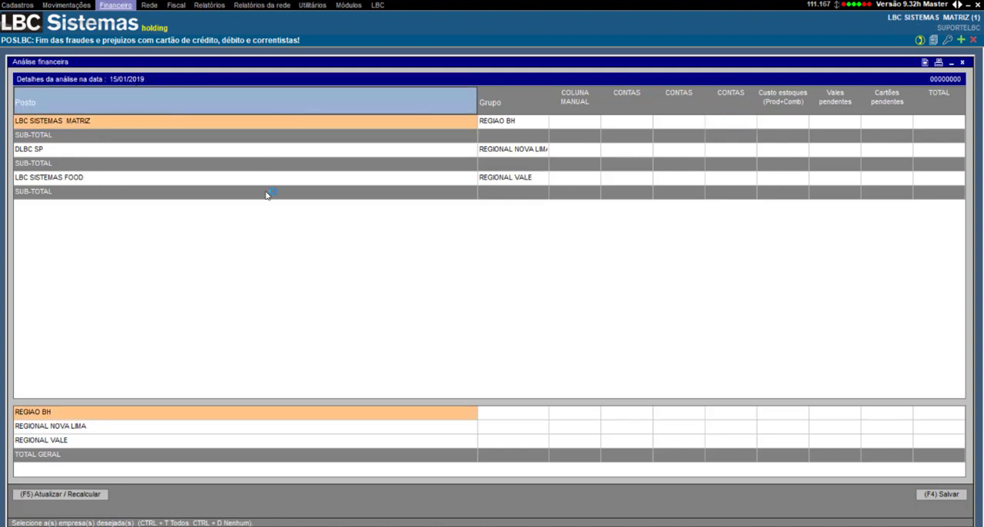
Step: Look over the companies in the analysis: LBC SISTEMAS MATRIZ, DLBC SP and LBC SISTEMAS FOOD
{"action": "left_click", "coordinate": [146, 151]}
{"action": "left_click", "coordinate": [127, 124]}
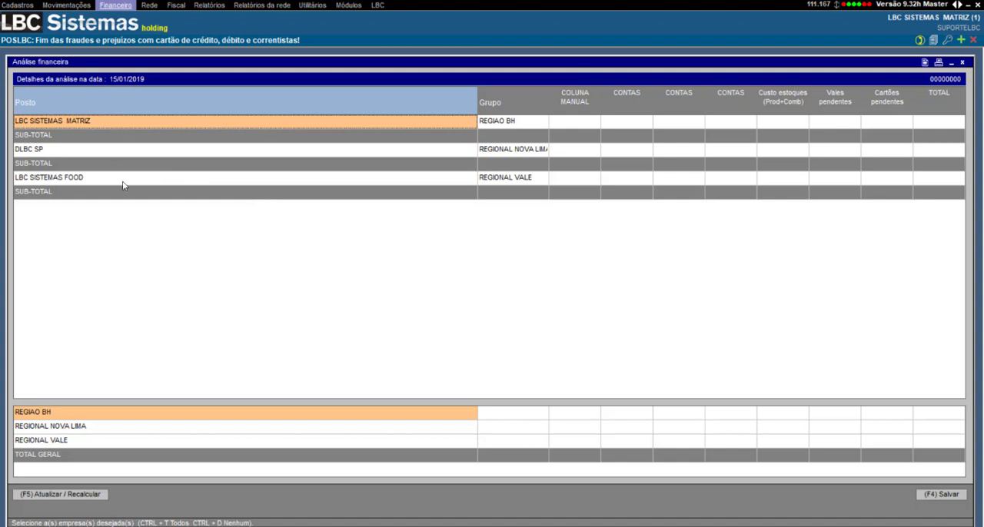
{"action": "left_click", "coordinate": [123, 181]}
{"action": "left_click", "coordinate": [120, 148]}
{"action": "left_click", "coordinate": [131, 135]}
{"action": "left_click", "coordinate": [138, 152]}
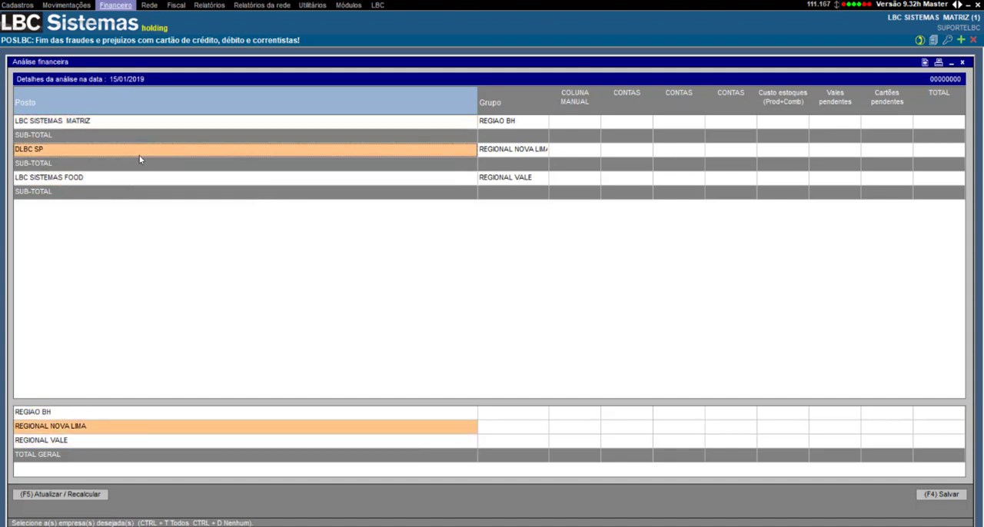
{"action": "left_click", "coordinate": [142, 163]}
{"action": "left_click", "coordinate": [146, 179]}
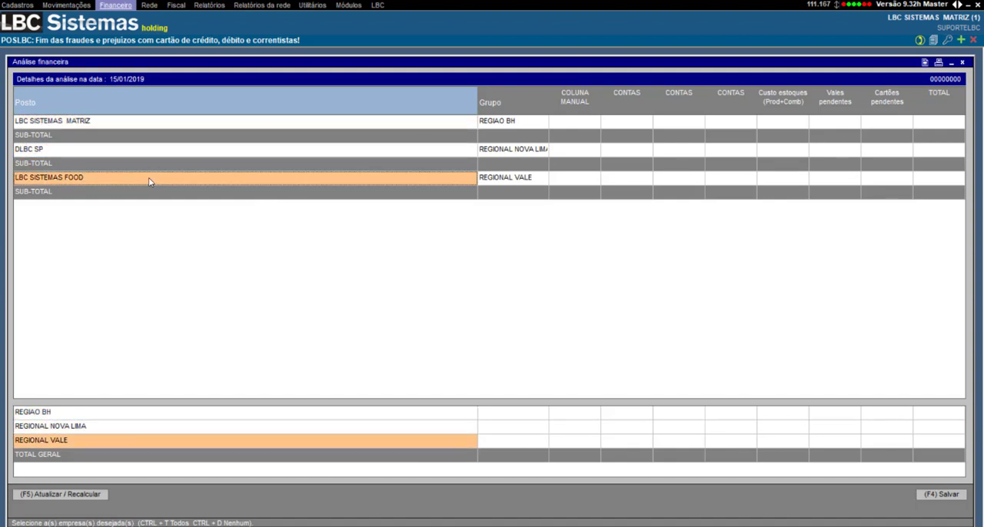
Step: Review each company's group and widen the Grupo column just enough to fit REGIONAL NOVA LIMA in full
{"action": "left_click", "coordinate": [527, 96]}
{"action": "left_click", "coordinate": [512, 123]}
{"action": "left_click", "coordinate": [513, 148]}
{"action": "left_click", "coordinate": [505, 180]}
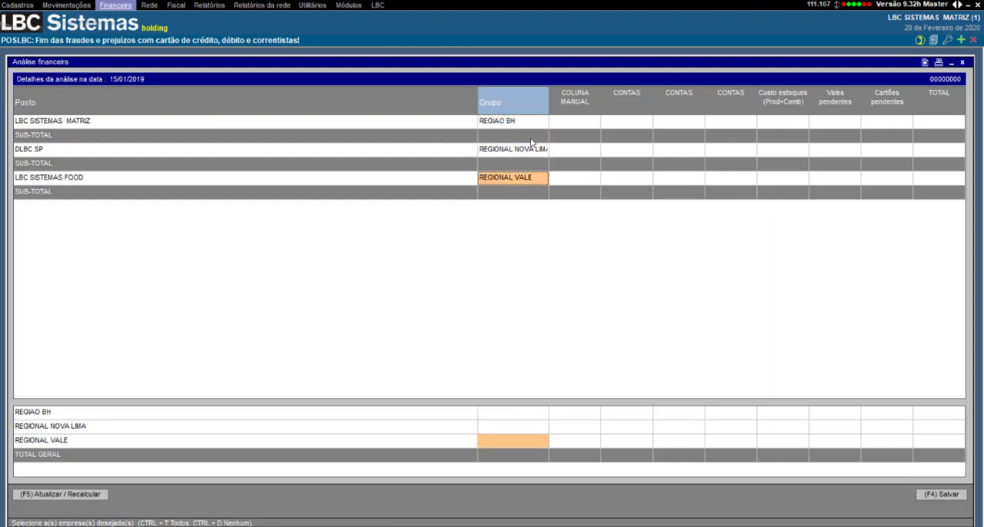
{"action": "left_click_drag", "start_coordinate": [550, 88], "coordinate": [568, 102]}
{"action": "left_click", "coordinate": [538, 123]}
{"action": "left_click", "coordinate": [531, 151]}
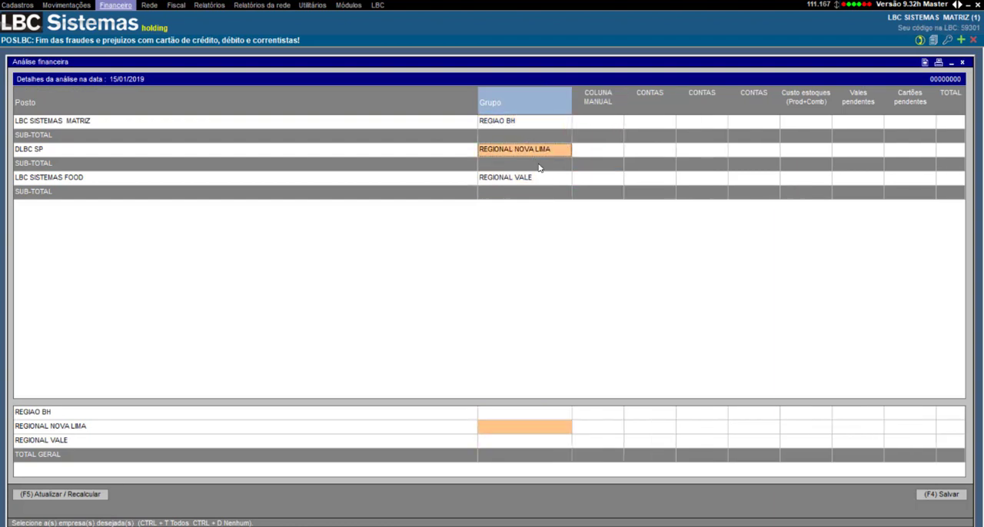
{"action": "left_click", "coordinate": [540, 177]}
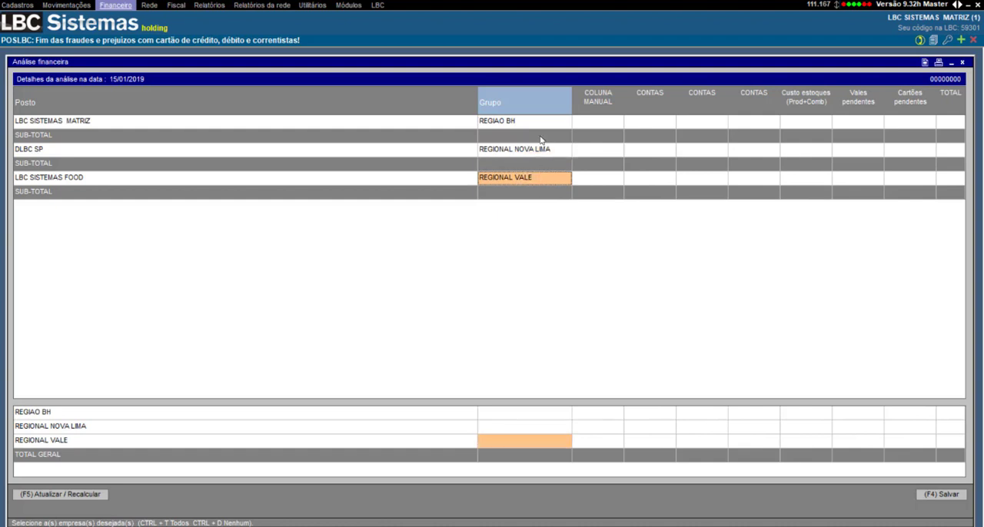
{"action": "left_click_drag", "start_coordinate": [571, 97], "coordinate": [562, 96]}
{"action": "left_click", "coordinate": [590, 93]}
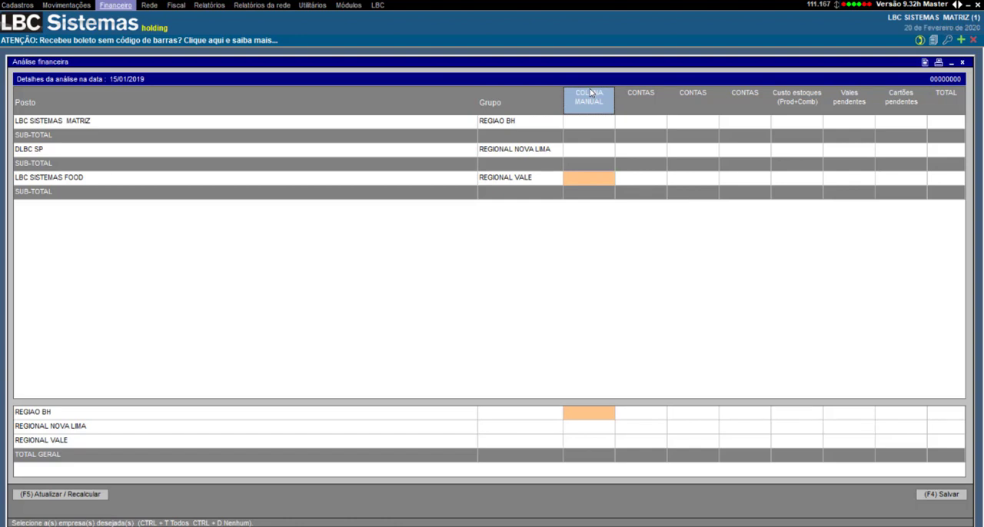
{"action": "right_click", "coordinate": [594, 102]}
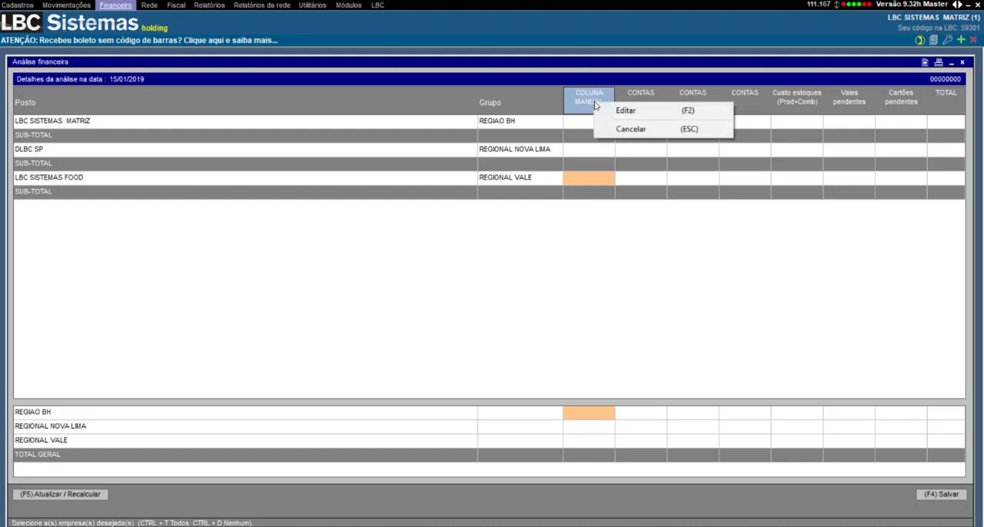
{"action": "left_click", "coordinate": [607, 110]}
{"action": "key", "text": "ctrl+a"}
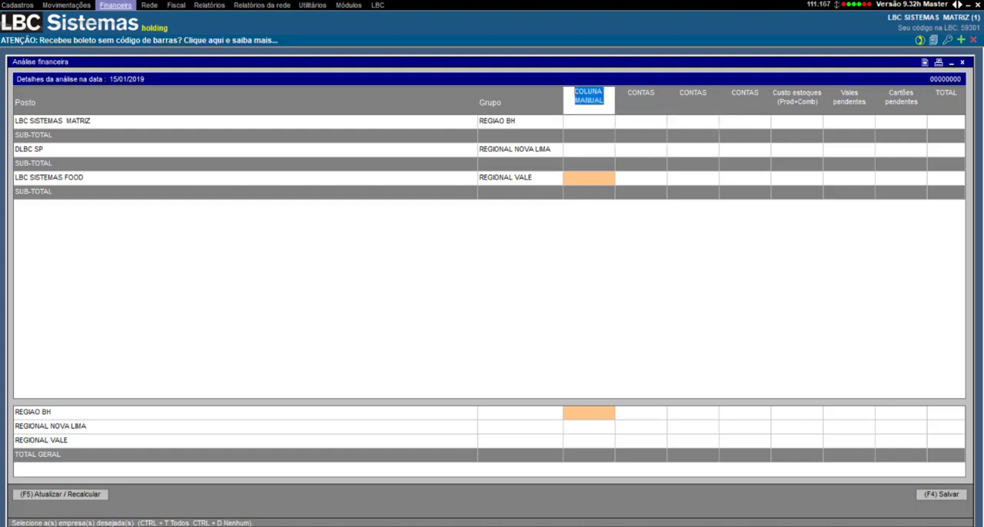
Step: Fill the manual column with 150 for LBC SISTEMAS MATRIZ, 123 for DLBC SP and 258 for LBC SISTEMAS FOOD
{"action": "left_click", "coordinate": [585, 122]}
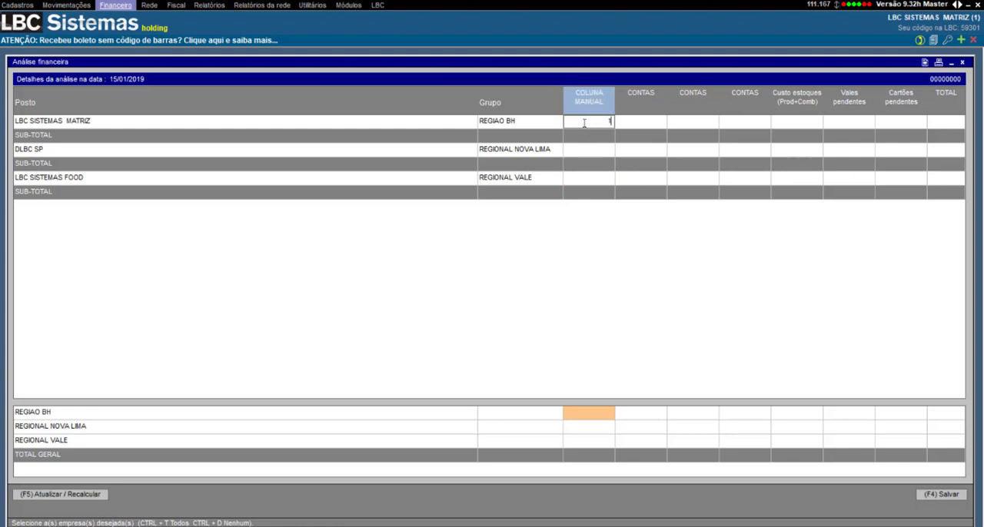
{"action": "type", "text": "150"}
{"action": "key", "text": "Return"}
{"action": "left_click", "coordinate": [613, 150]}
{"action": "type", "text": "1"}
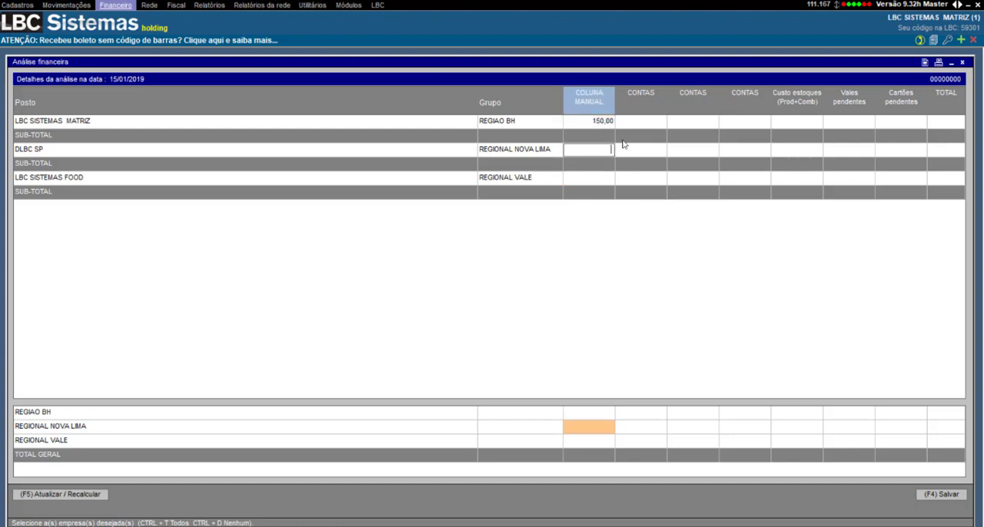
{"action": "type", "text": "23"}
{"action": "key", "text": "Return"}
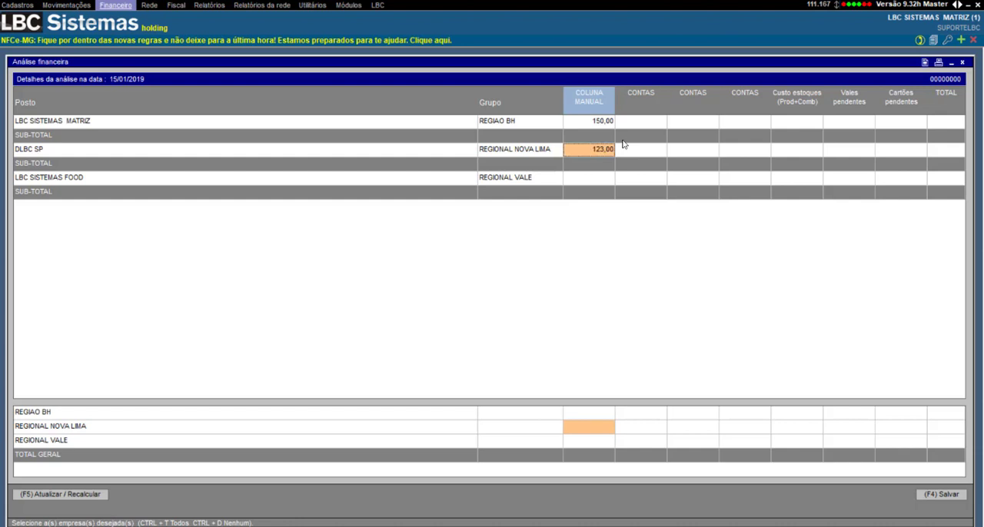
{"action": "left_click", "coordinate": [597, 179]}
{"action": "type", "text": "258"}
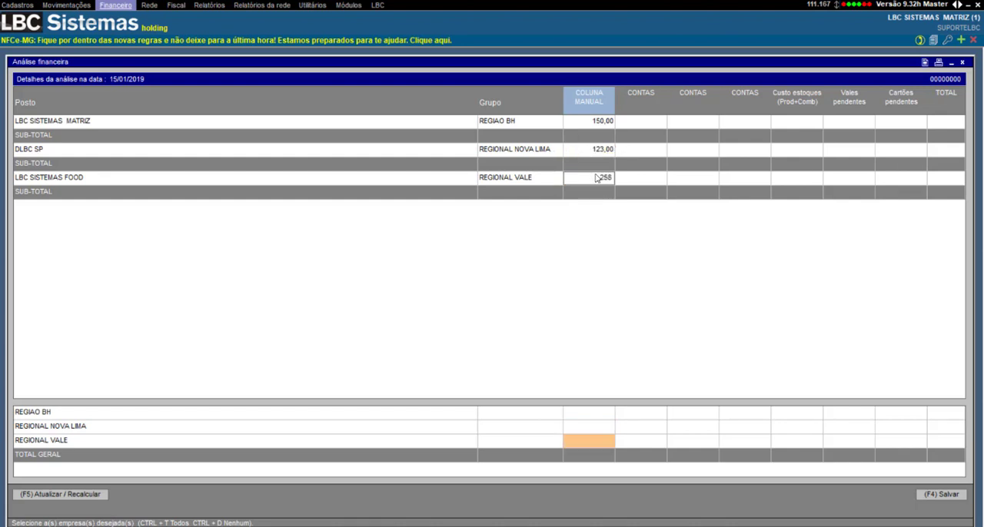
{"action": "key", "text": "Return"}
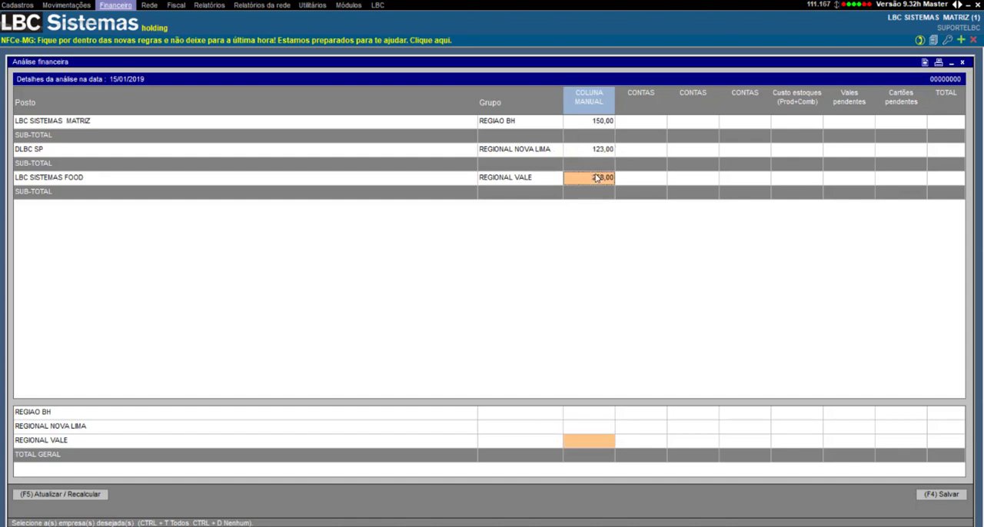
Step: Rename the COLUNA MANUAL column to "Cofre escritorio"
{"action": "right_click", "coordinate": [583, 101]}
{"action": "left_click", "coordinate": [602, 108]}
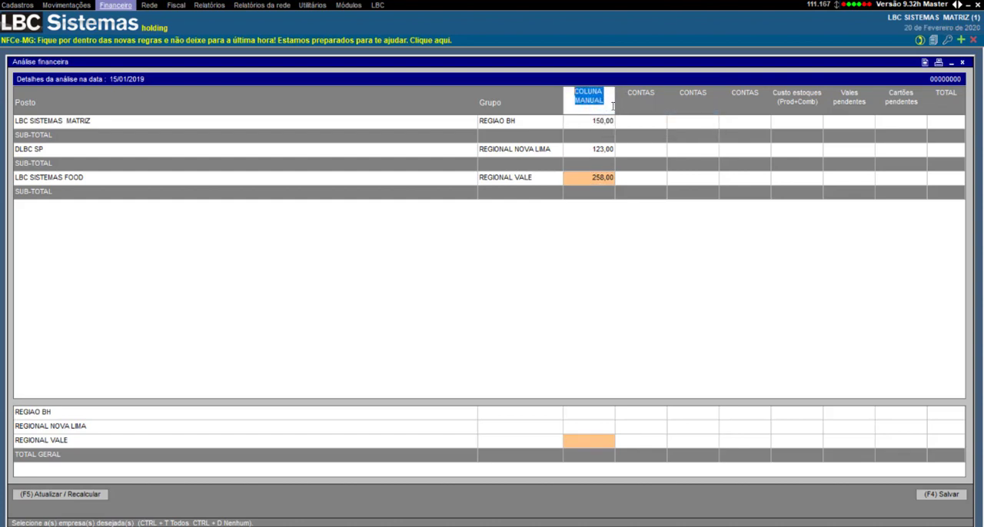
{"action": "type", "text": "Cofre escritorio"}
{"action": "key", "text": "Return"}
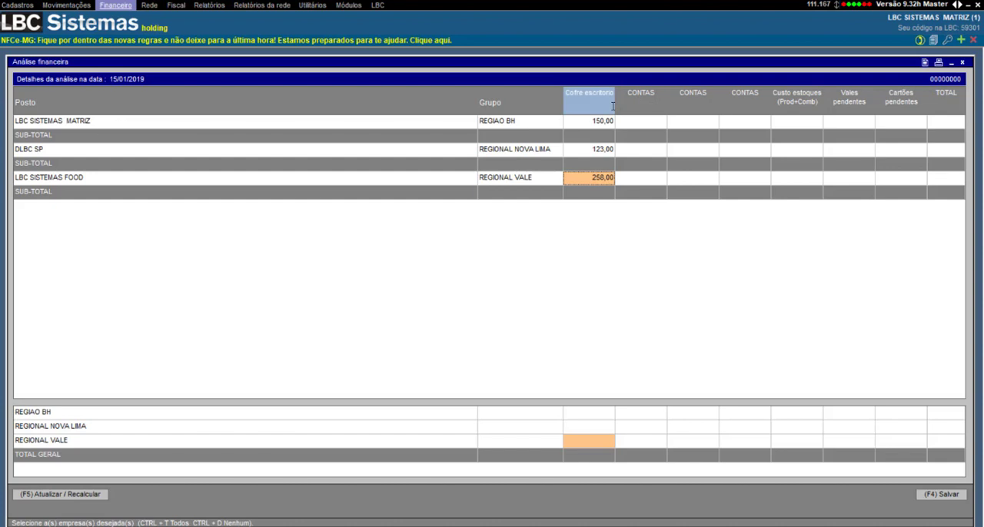
{"action": "left_click", "coordinate": [105, 123]}
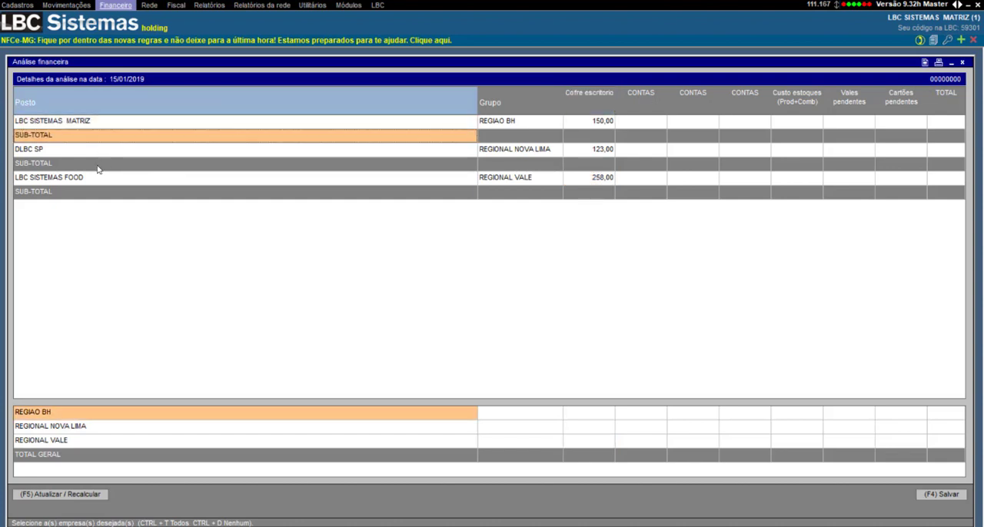
{"action": "left_click", "coordinate": [594, 120]}
{"action": "key", "text": "Right"}
{"action": "key", "text": "Right"}
{"action": "key", "text": "Right"}
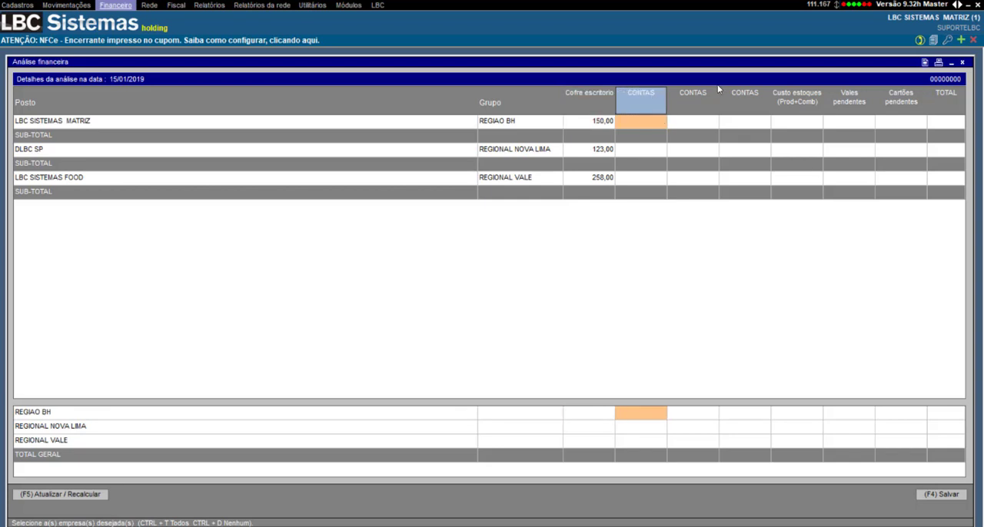
{"action": "key", "text": "Left"}
{"action": "key", "text": "Left"}
Step: Open the bank account selection for the first CONTAS column and mark BRADESCO, CONTRA VALE, ITAU and SANTANDER
{"action": "left_click", "coordinate": [640, 98]}
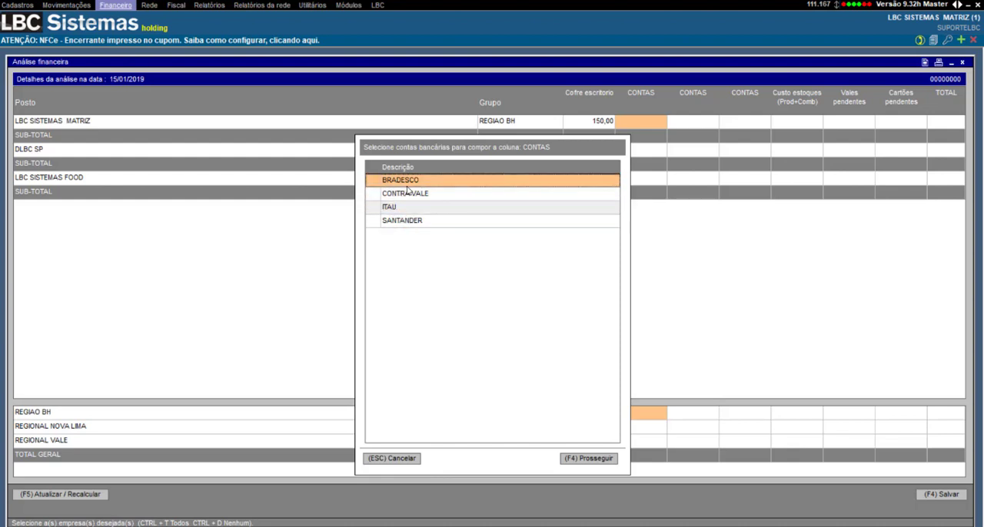
{"action": "left_click", "coordinate": [376, 181]}
{"action": "left_click", "coordinate": [369, 195]}
{"action": "left_click", "coordinate": [372, 209]}
{"action": "left_click", "coordinate": [374, 221]}
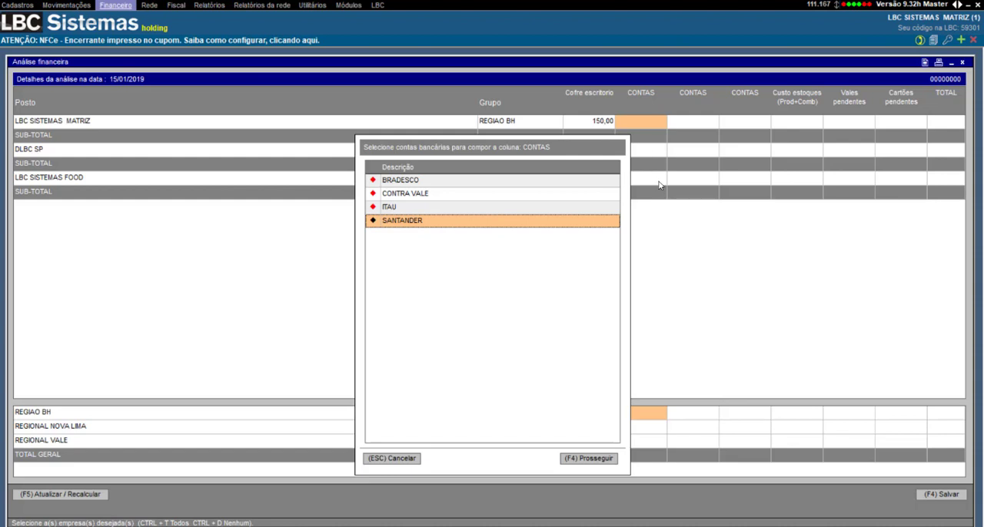
Step: Assign only BRADESCO to the first CONTAS column, ITAU to the second and SANTANDER to the third
{"action": "left_click", "coordinate": [373, 180]}
{"action": "left_click", "coordinate": [373, 193]}
{"action": "left_click", "coordinate": [373, 208]}
{"action": "left_click", "coordinate": [374, 221]}
{"action": "left_click", "coordinate": [375, 182]}
{"action": "left_click", "coordinate": [591, 458]}
{"action": "left_click", "coordinate": [686, 95]}
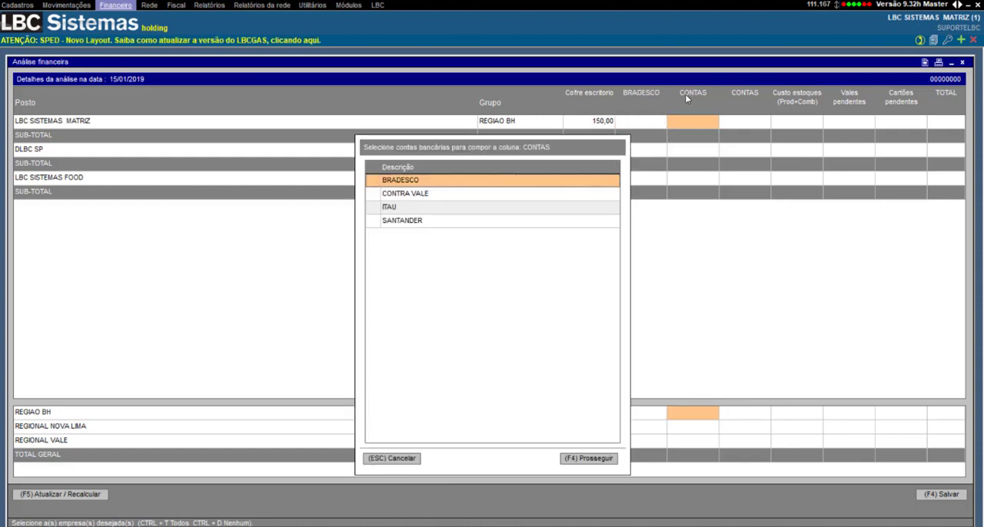
{"action": "left_click", "coordinate": [375, 206]}
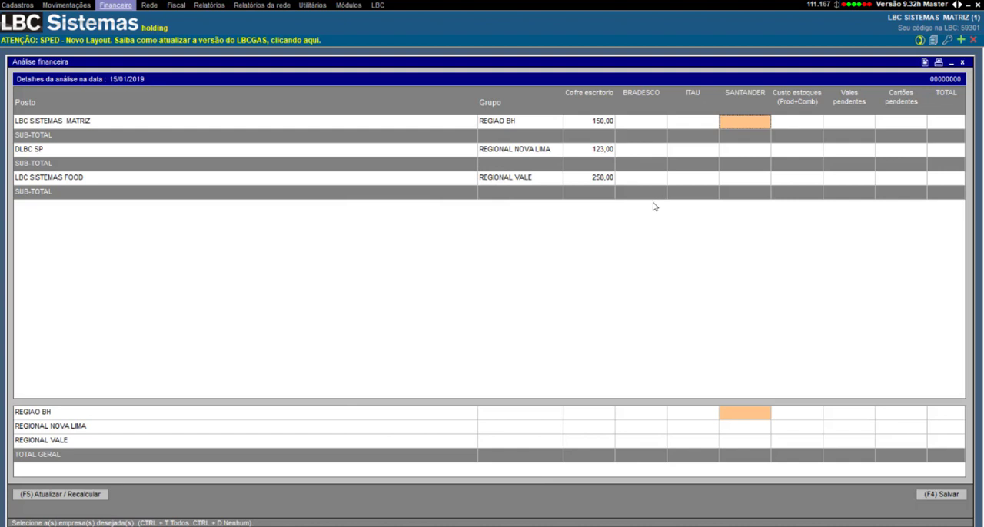
Step: Check the SANTANDER column's options and look over the Custo estoques, Vales pendentes, Cartões pendentes and TOTAL columns
{"action": "right_click", "coordinate": [742, 100]}
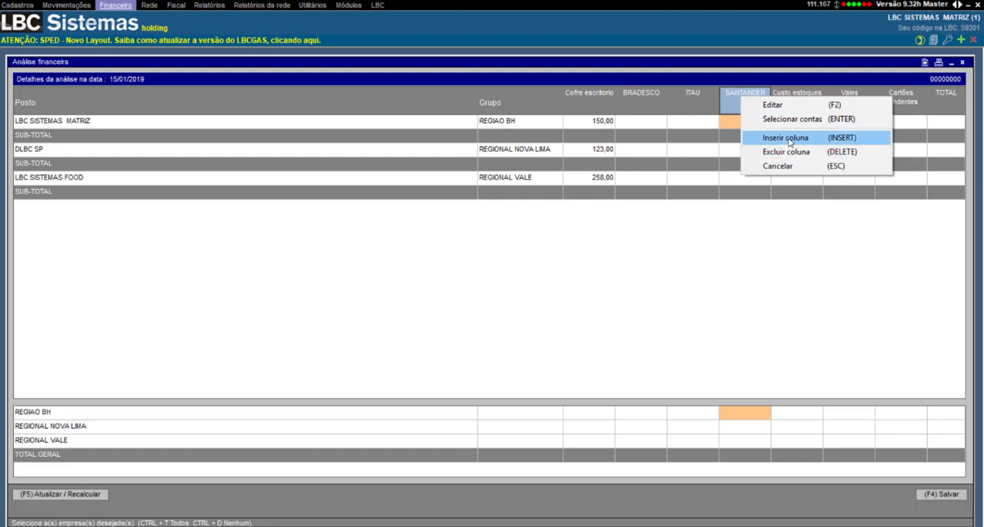
{"action": "left_click", "coordinate": [729, 140]}
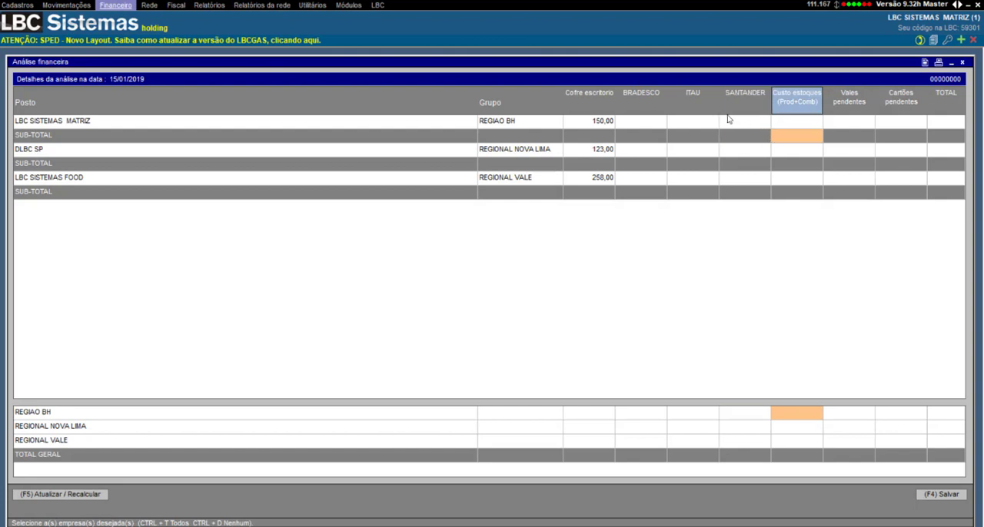
{"action": "left_click", "coordinate": [707, 107]}
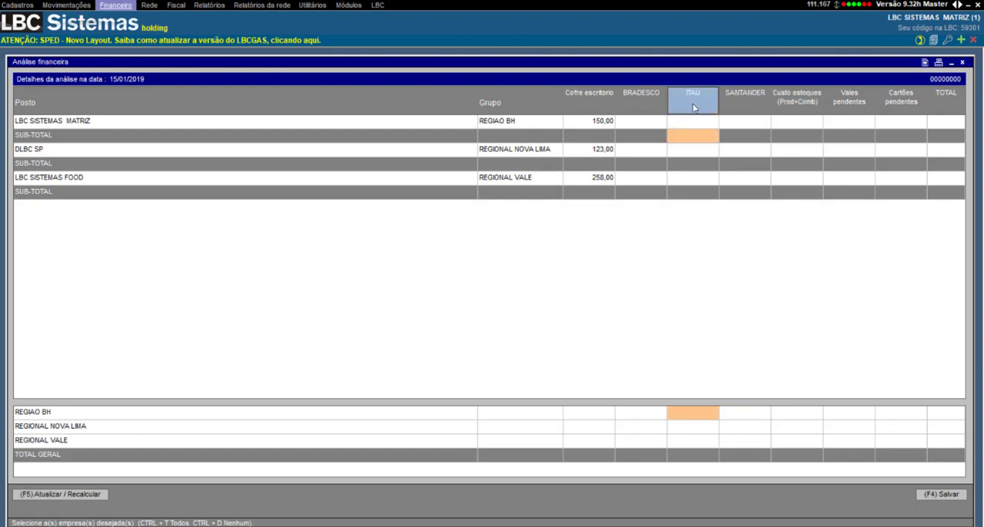
{"action": "left_click", "coordinate": [798, 112]}
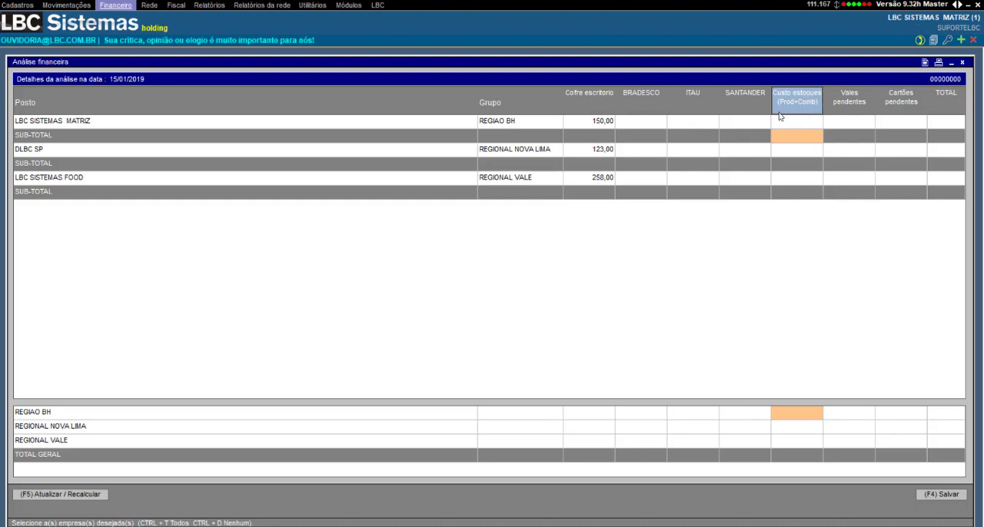
{"action": "left_click", "coordinate": [849, 105]}
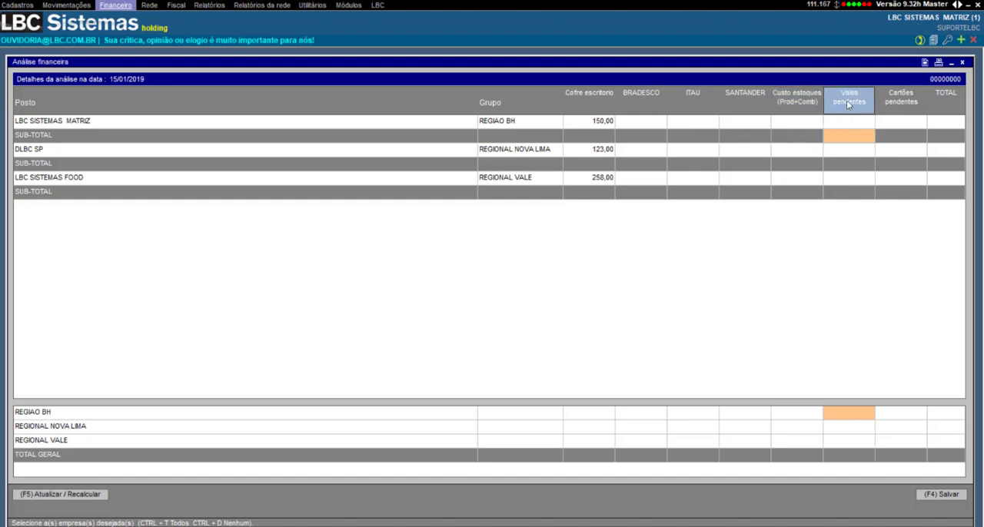
{"action": "left_click", "coordinate": [899, 100]}
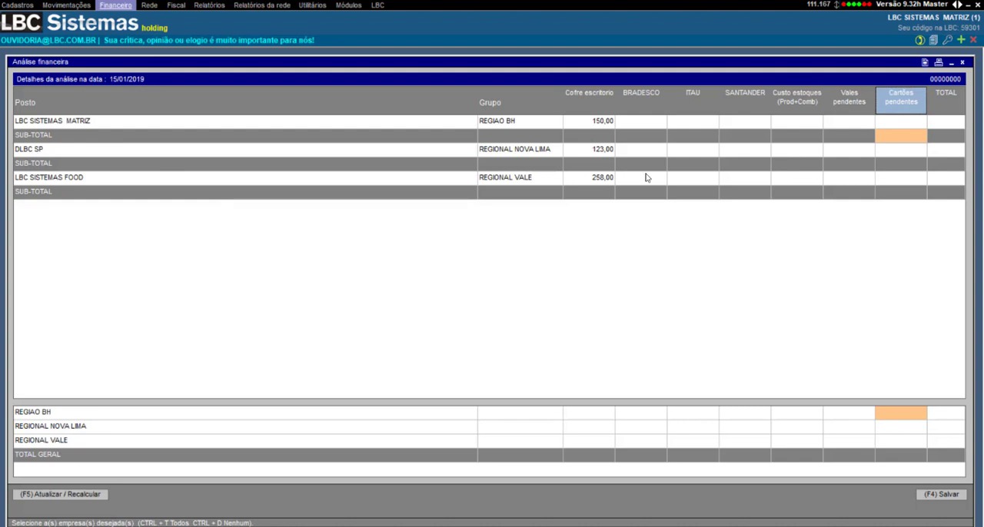
{"action": "left_click", "coordinate": [939, 103]}
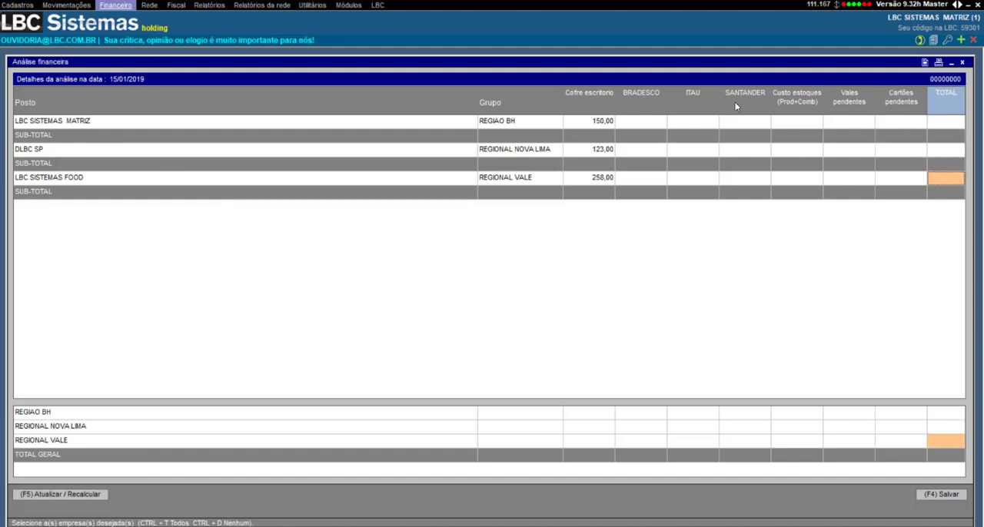
Step: Recalculate the analysis, including the stock cost, Vales pendentes and Cartões pendentes columns
{"action": "left_click", "coordinate": [80, 494]}
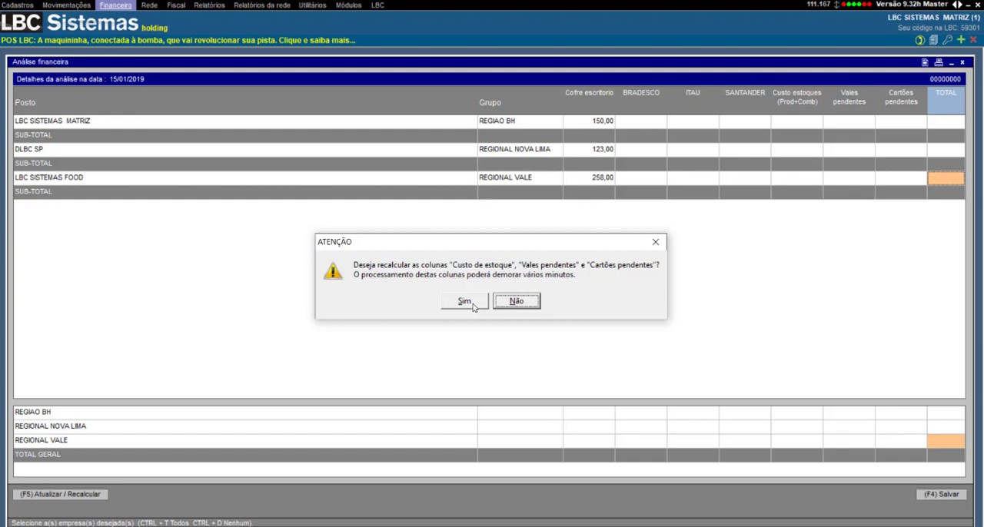
{"action": "left_click", "coordinate": [474, 307]}
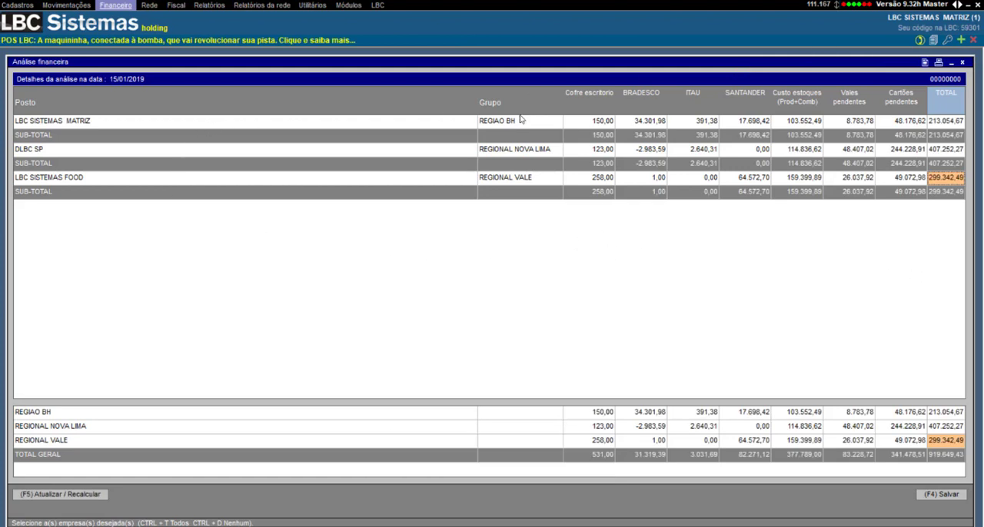
Step: Examine the recalculated BRADESCO values for LBC SISTEMAS MATRIZ, its subtotal and the group and grand totals, and the ITAU column
{"action": "left_click", "coordinate": [611, 124]}
{"action": "left_click", "coordinate": [633, 128]}
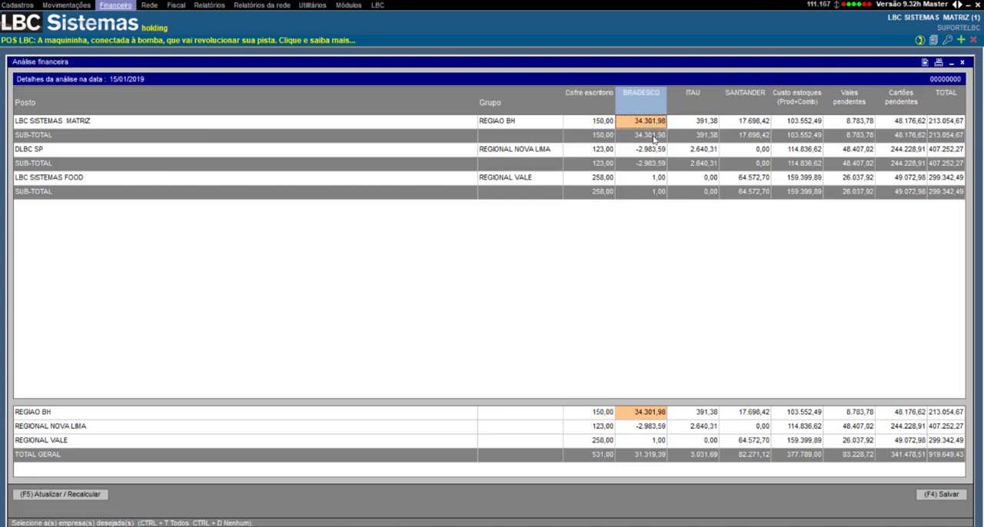
{"action": "left_click", "coordinate": [653, 137]}
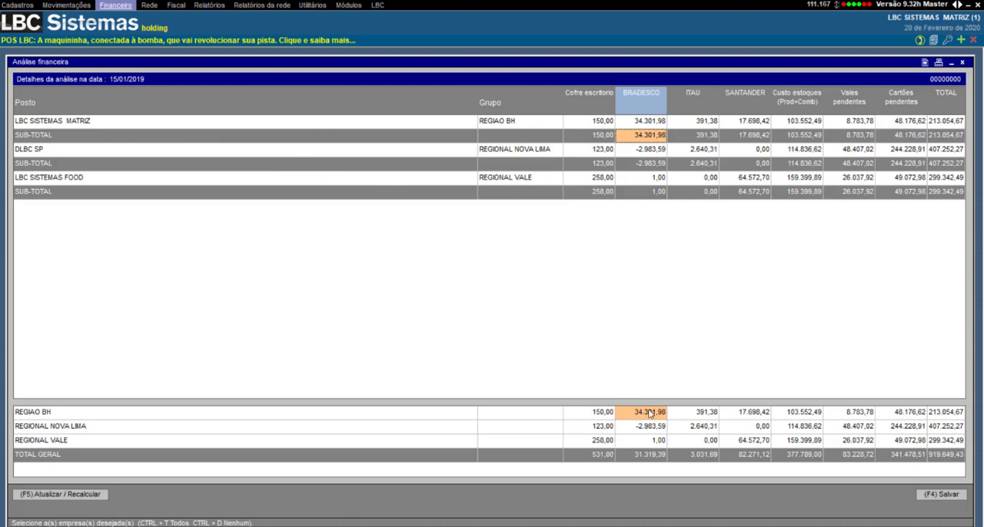
{"action": "left_click_drag", "start_coordinate": [648, 411], "coordinate": [654, 458]}
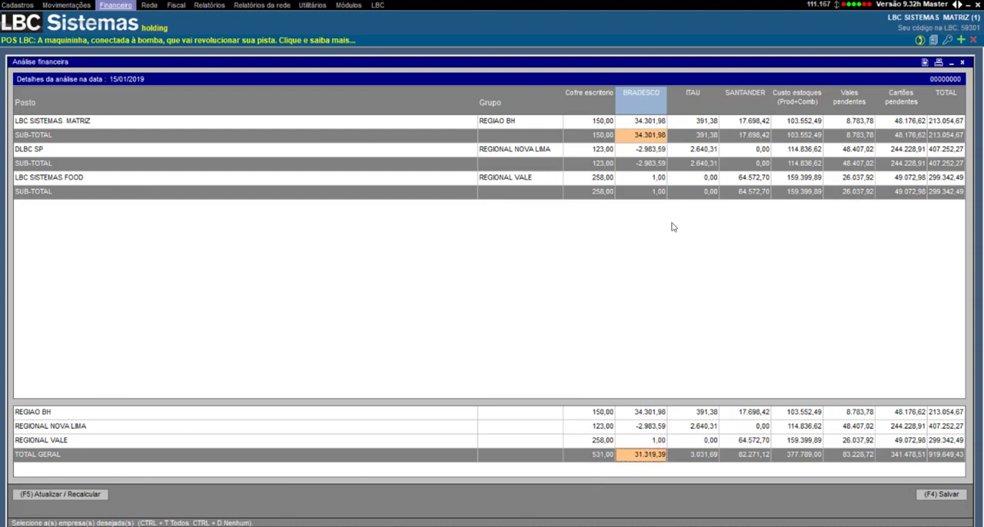
{"action": "left_click", "coordinate": [688, 97]}
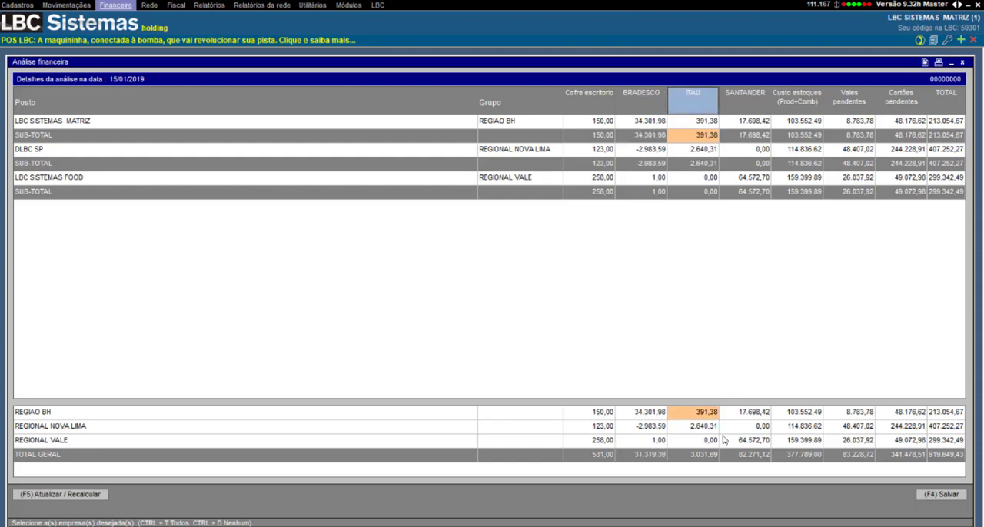
Step: Examine the grand totals of the ITAU, SANTANDER, Custo estoques, Vales pendentes, Cartões pendentes and TOTAL columns
{"action": "left_click", "coordinate": [706, 456]}
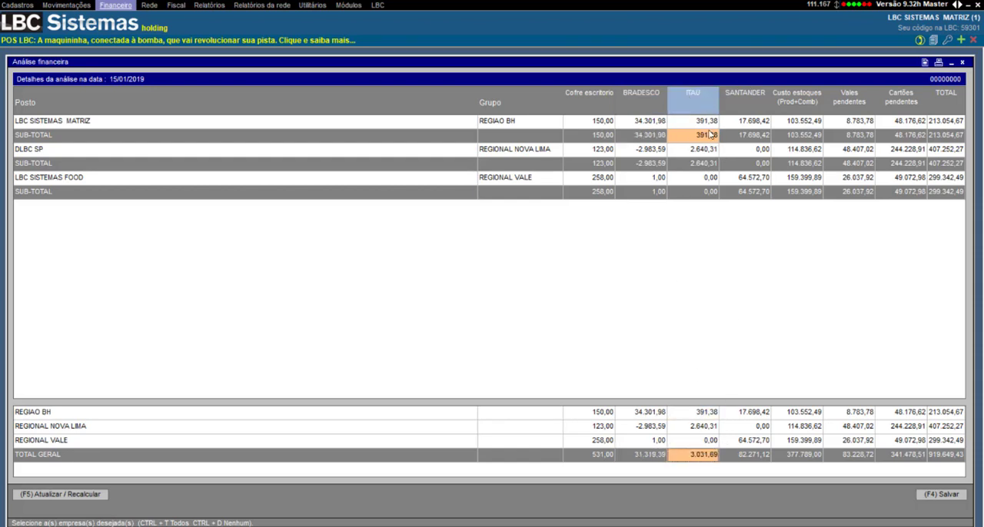
{"action": "left_click", "coordinate": [746, 97]}
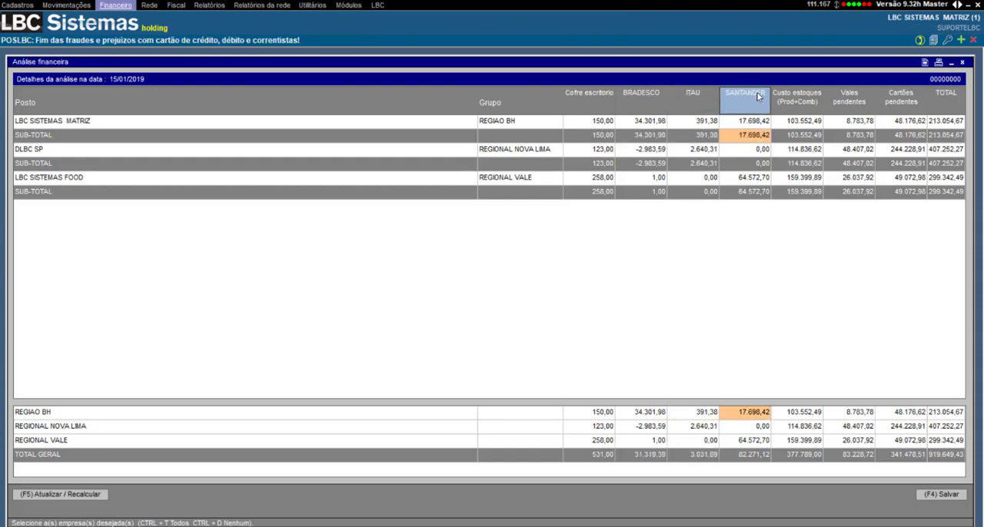
{"action": "left_click", "coordinate": [757, 457]}
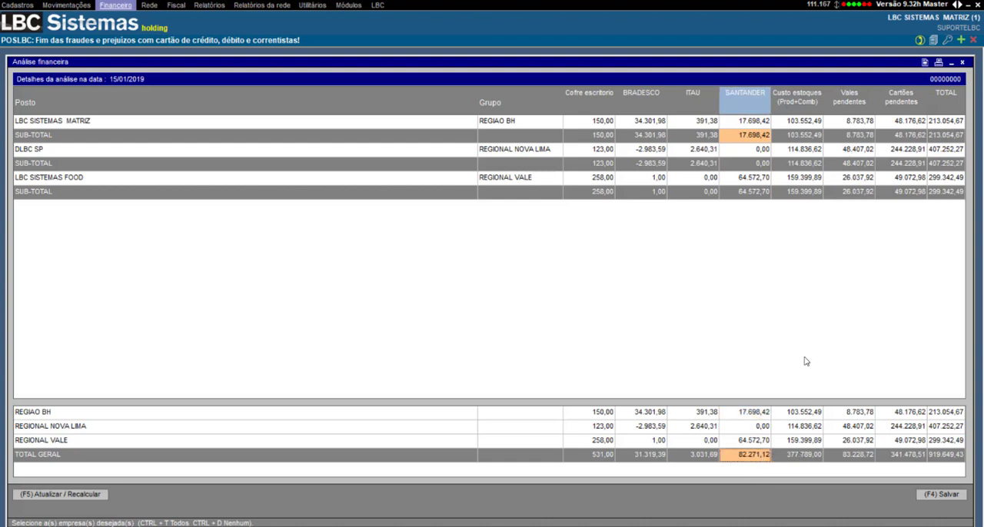
{"action": "left_click", "coordinate": [803, 456]}
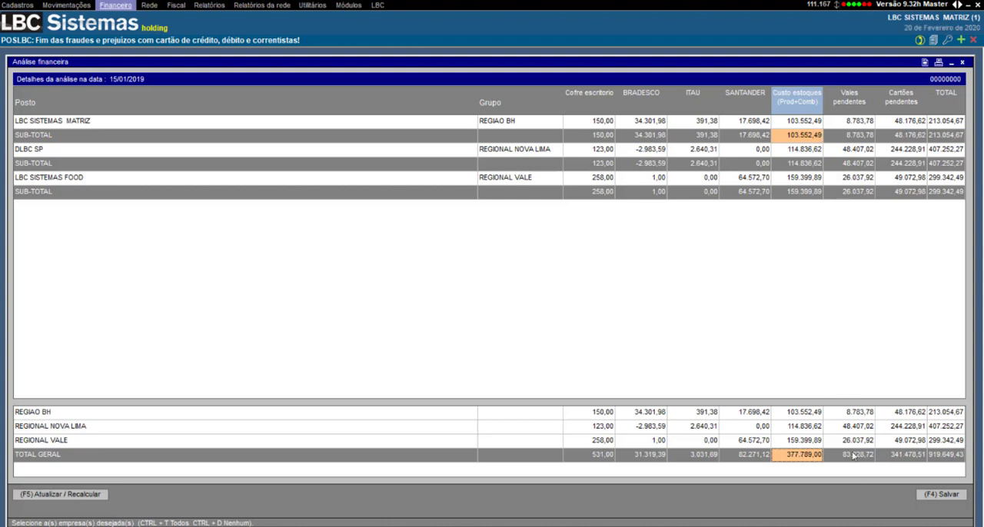
{"action": "left_click", "coordinate": [854, 456]}
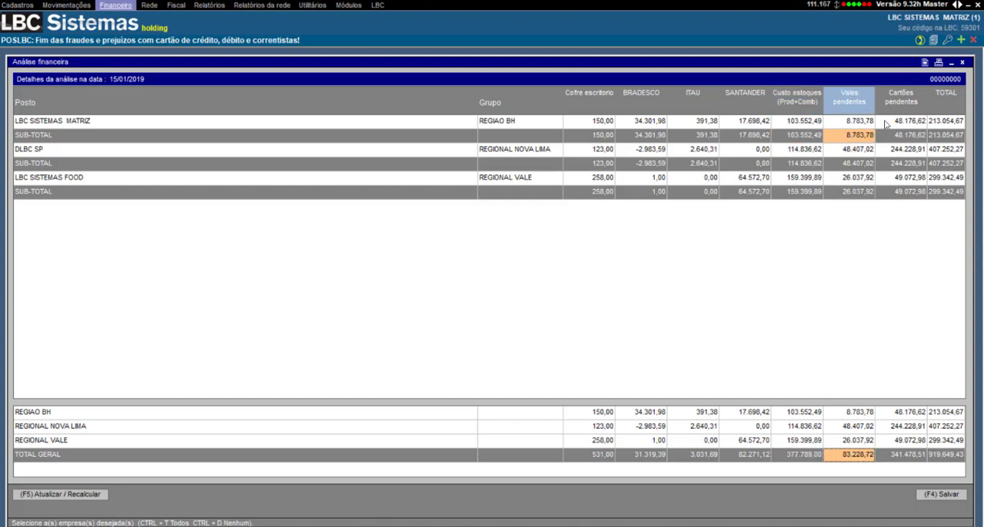
{"action": "left_click", "coordinate": [921, 457]}
{"action": "left_click", "coordinate": [945, 99]}
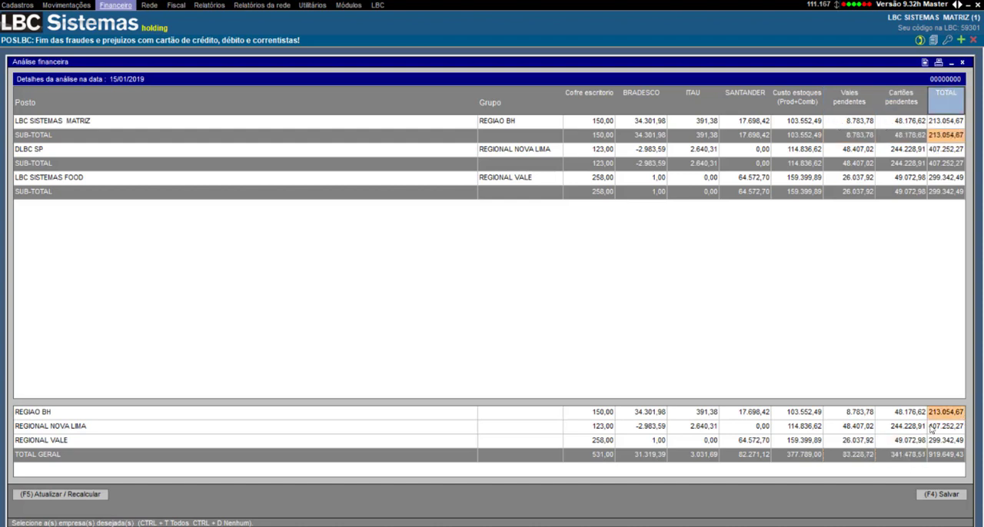
{"action": "left_click", "coordinate": [941, 457]}
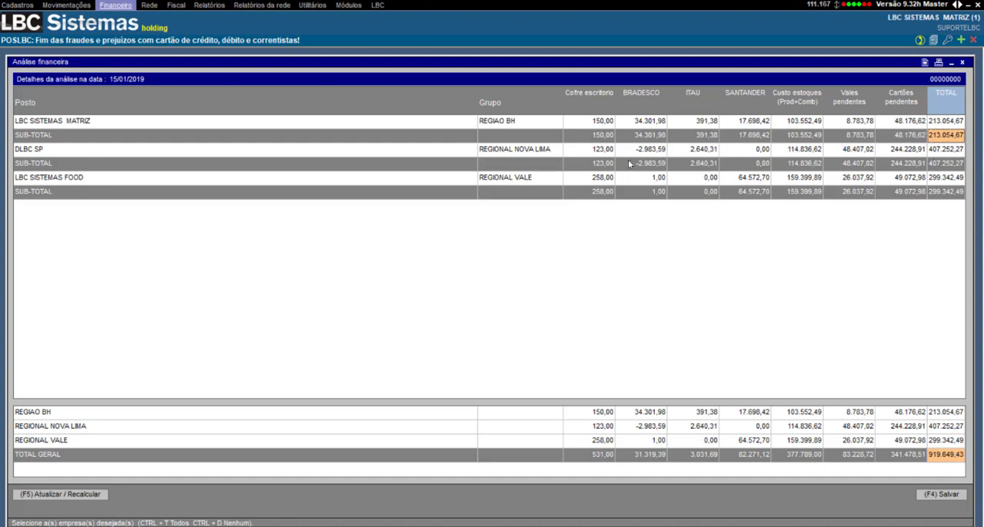
Step: Look over the company rows and the bank and Cofre escritorio columns of the analysis
{"action": "left_click", "coordinate": [301, 195]}
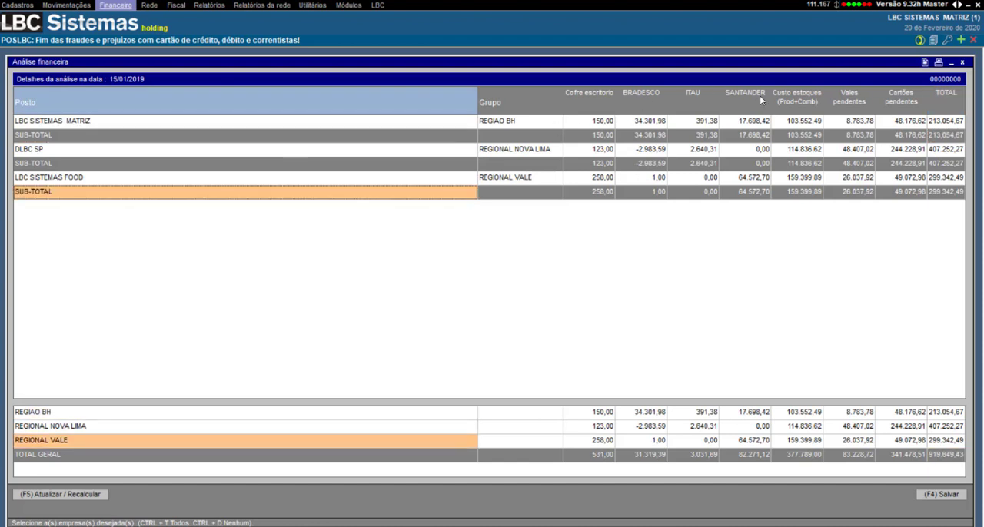
{"action": "left_click", "coordinate": [638, 123]}
{"action": "left_click", "coordinate": [678, 153]}
{"action": "left_click_drag", "start_coordinate": [678, 155], "coordinate": [746, 110]}
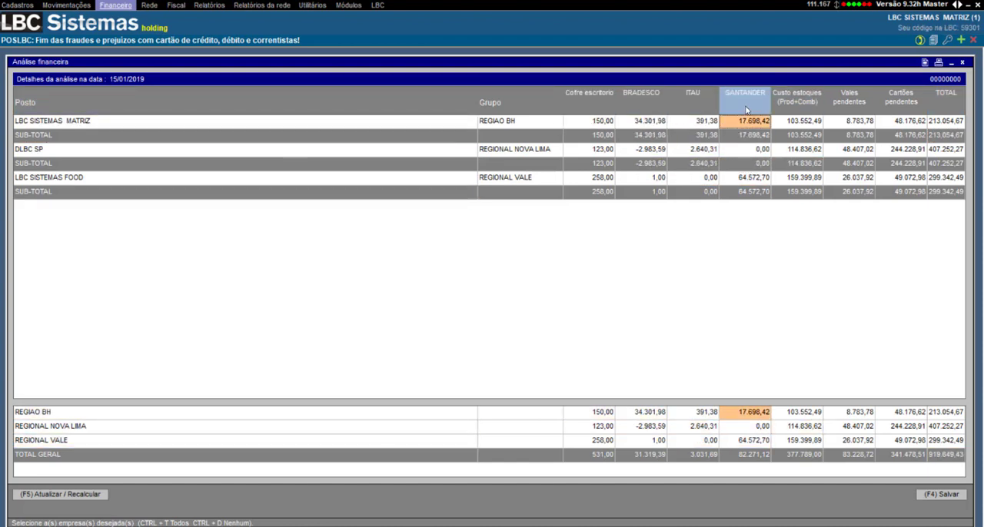
{"action": "left_click", "coordinate": [582, 97]}
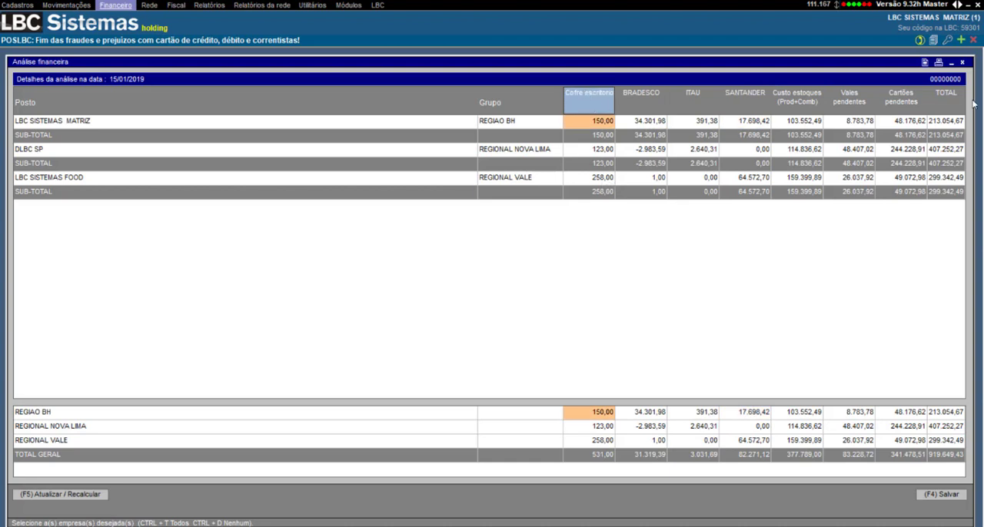
Step: Save the 15/01/2019 financial analysis and print it
{"action": "left_click", "coordinate": [945, 495]}
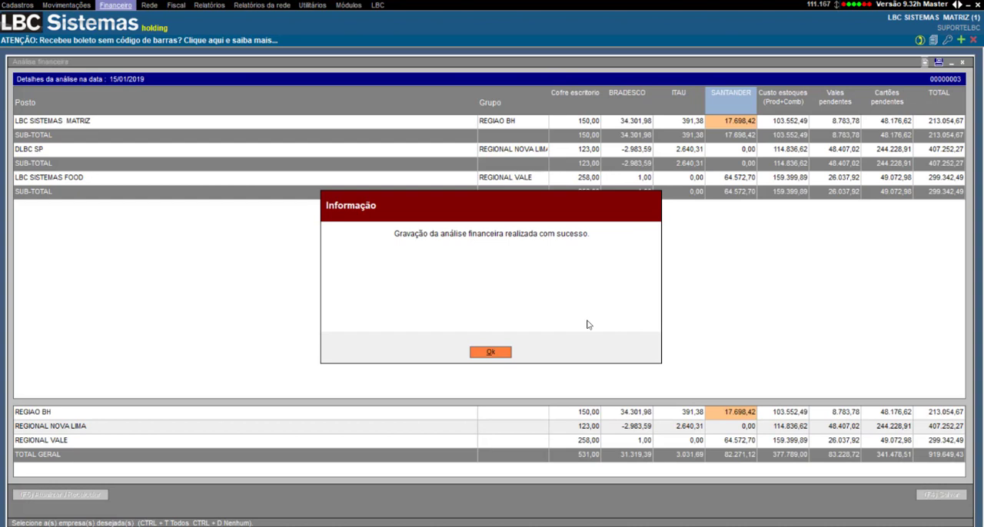
{"action": "left_click", "coordinate": [489, 352]}
{"action": "left_click", "coordinate": [794, 114]}
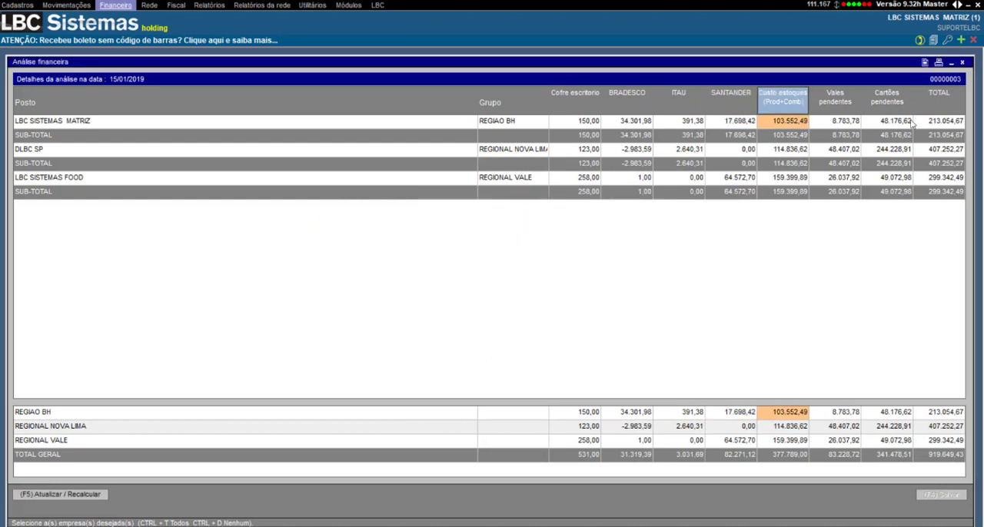
{"action": "left_click", "coordinate": [938, 63]}
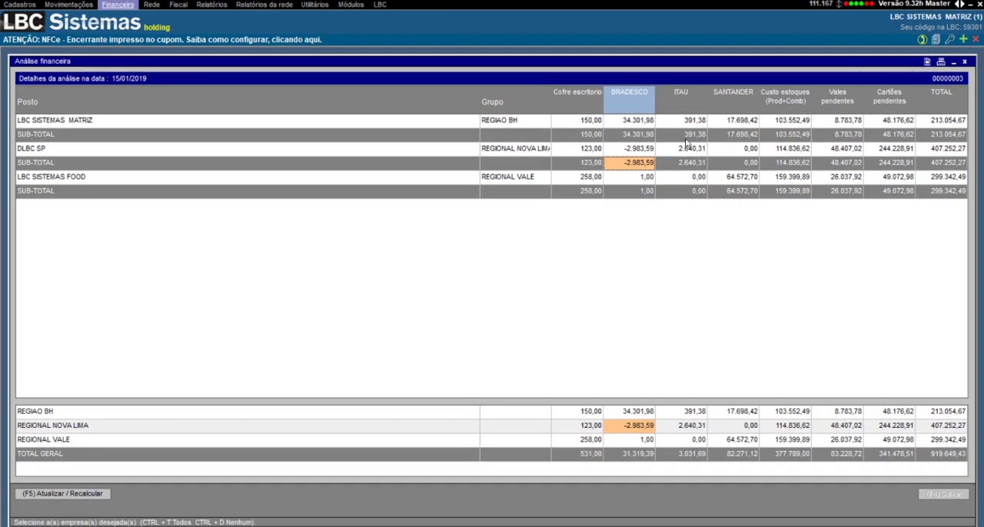
{"action": "left_click", "coordinate": [721, 126]}
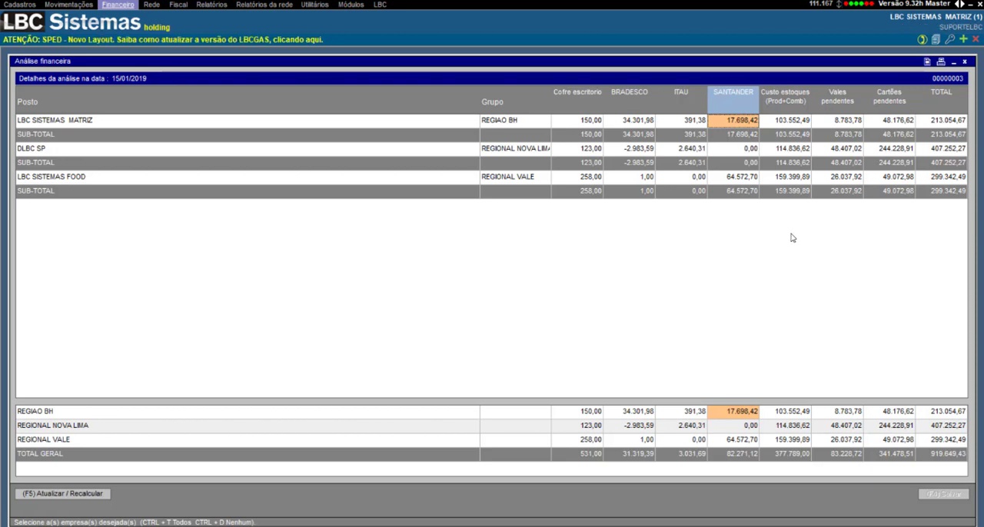
Step: Close the analysis and look over the base dates in the list of registered analyses
{"action": "key", "text": "Escape"}
{"action": "left_click", "coordinate": [408, 150]}
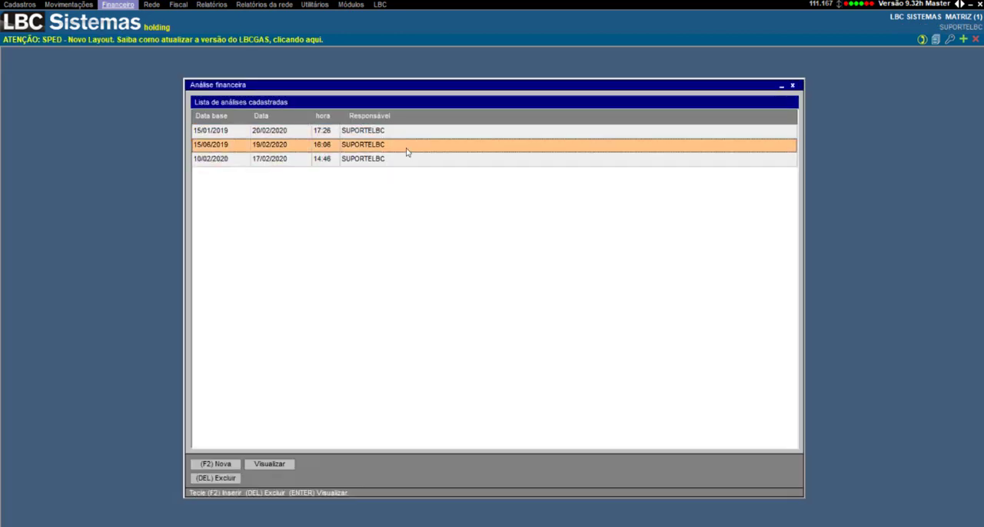
{"action": "key", "text": "Down"}
{"action": "key", "text": "Down"}
{"action": "key", "text": "Down"}
{"action": "key", "text": "Down"}
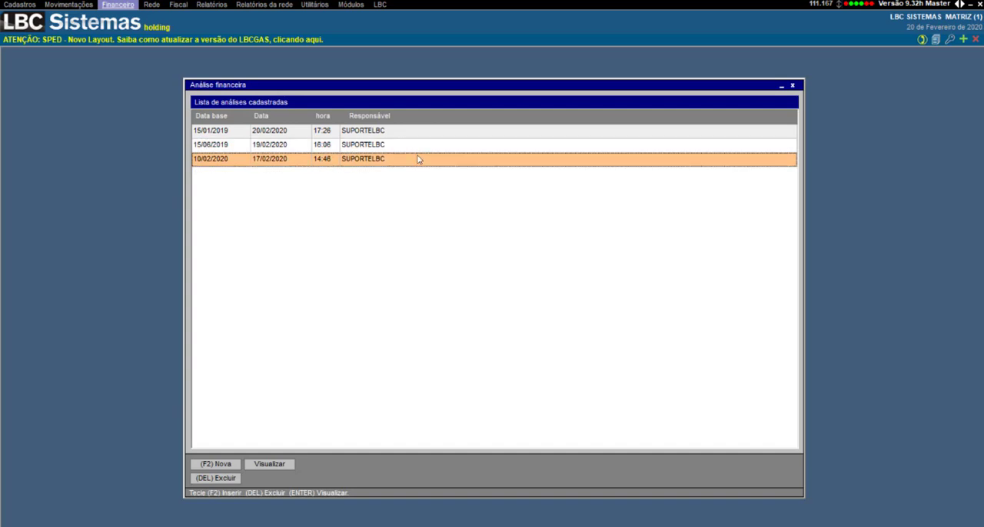
{"action": "left_click", "coordinate": [221, 132]}
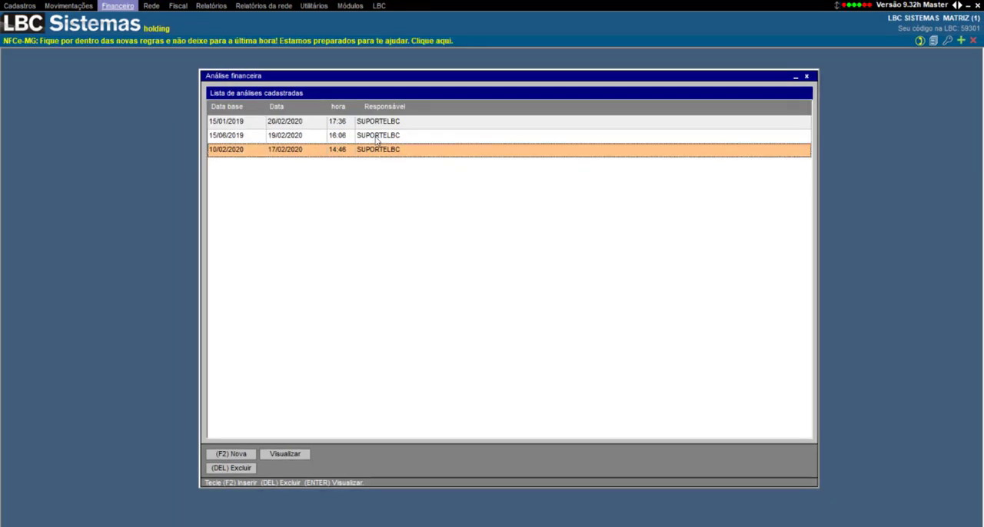
Step: Open the analysis with base date 15/06/2019 and rename its Cofre column to master
{"action": "left_click", "coordinate": [376, 139]}
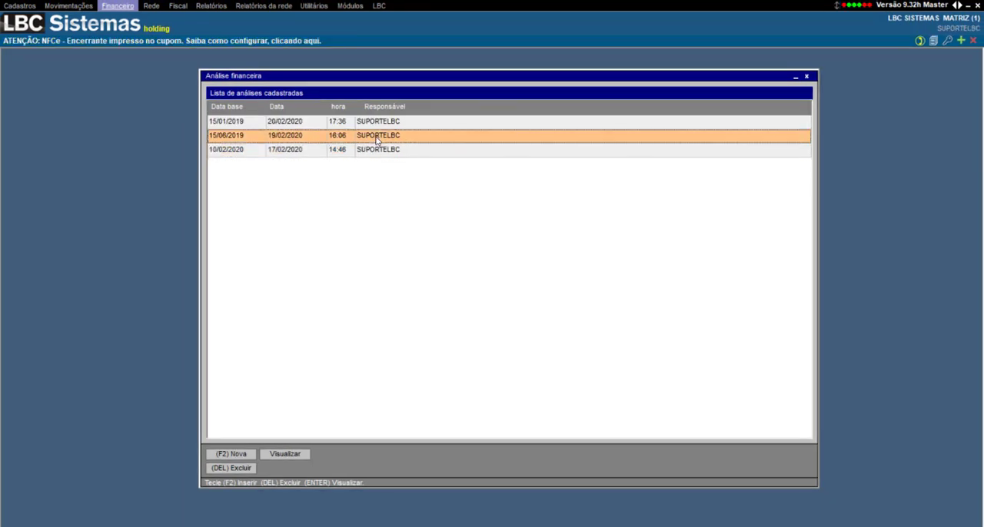
{"action": "double_click", "coordinate": [376, 138]}
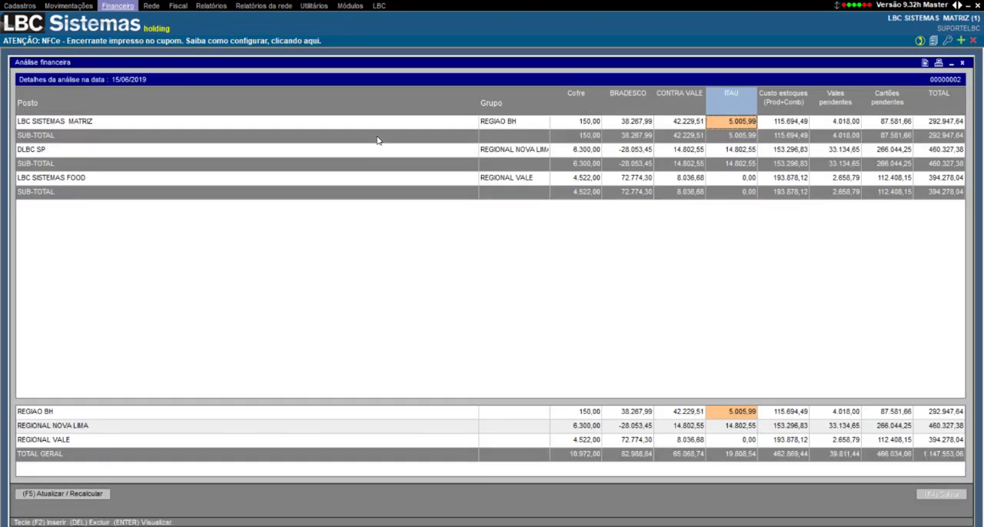
{"action": "left_click", "coordinate": [574, 92]}
{"action": "right_click", "coordinate": [578, 117]}
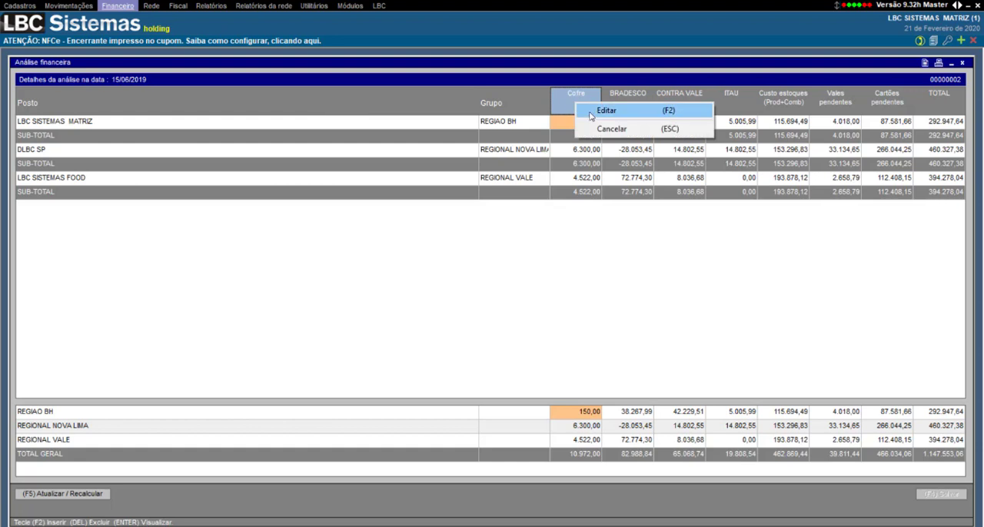
{"action": "left_click", "coordinate": [600, 112]}
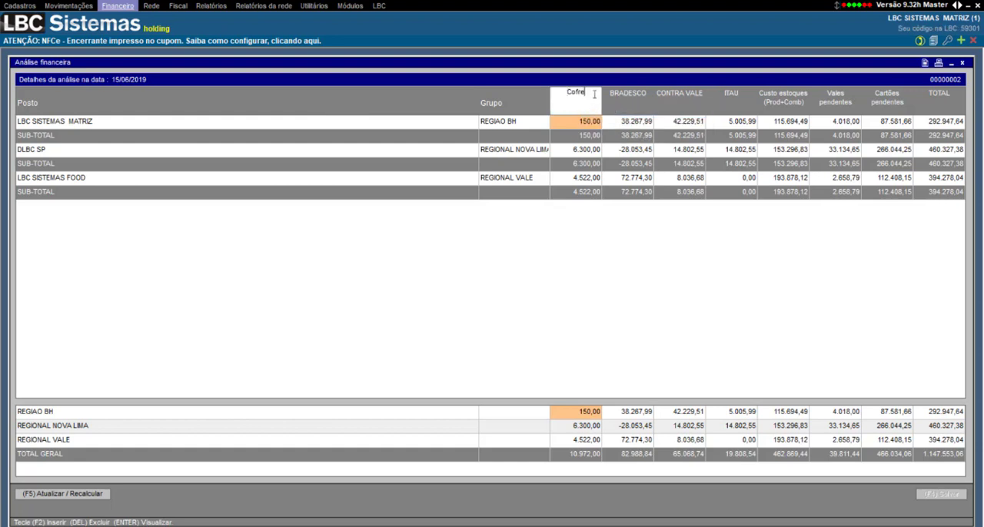
{"action": "double_click", "coordinate": [583, 102]}
{"action": "type", "text": "master"}
Step: Delete the BRADESCO column from the analysis
{"action": "right_click", "coordinate": [638, 93]}
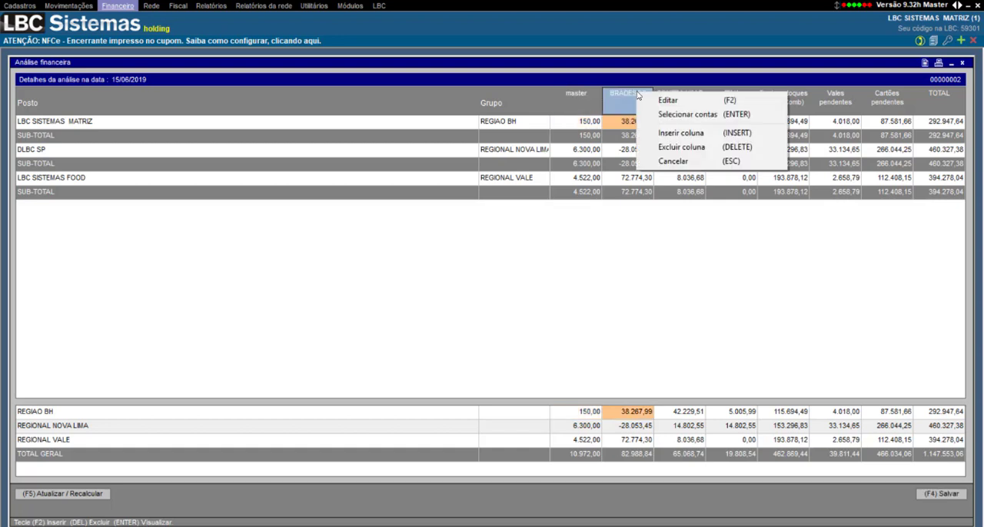
{"action": "left_click", "coordinate": [671, 148]}
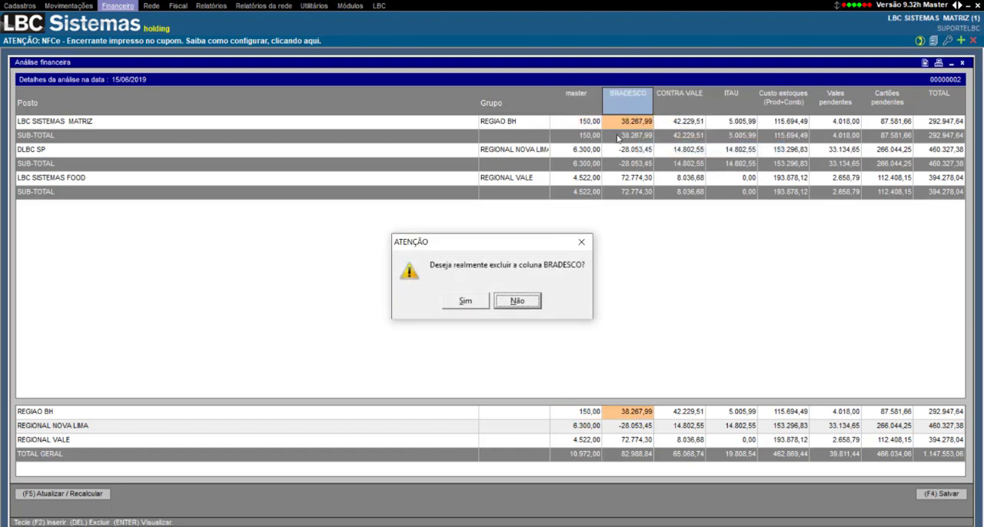
{"action": "left_click", "coordinate": [482, 298]}
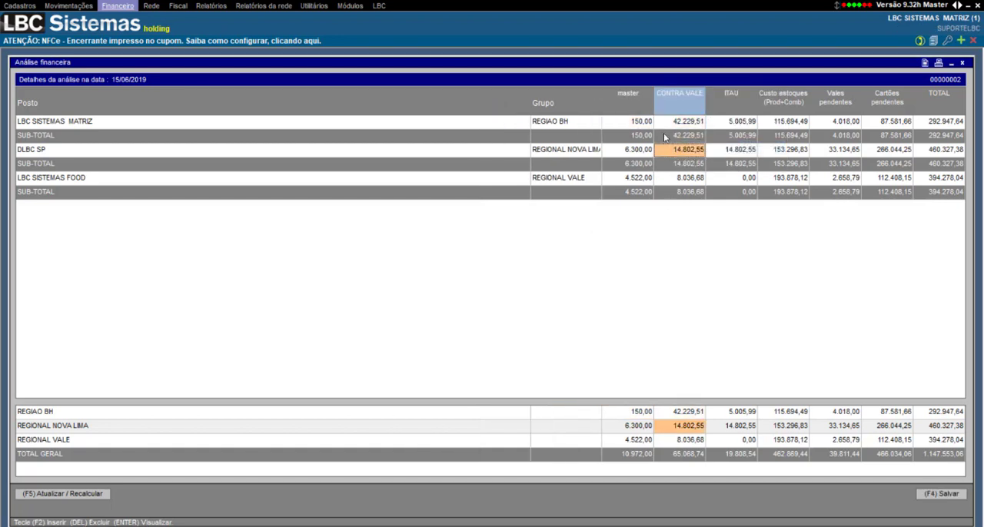
Step: Set the master column value for DLBC SP to 5.000,00
{"action": "left_click", "coordinate": [641, 123]}
{"action": "left_click", "coordinate": [640, 146]}
{"action": "left_click", "coordinate": [639, 146]}
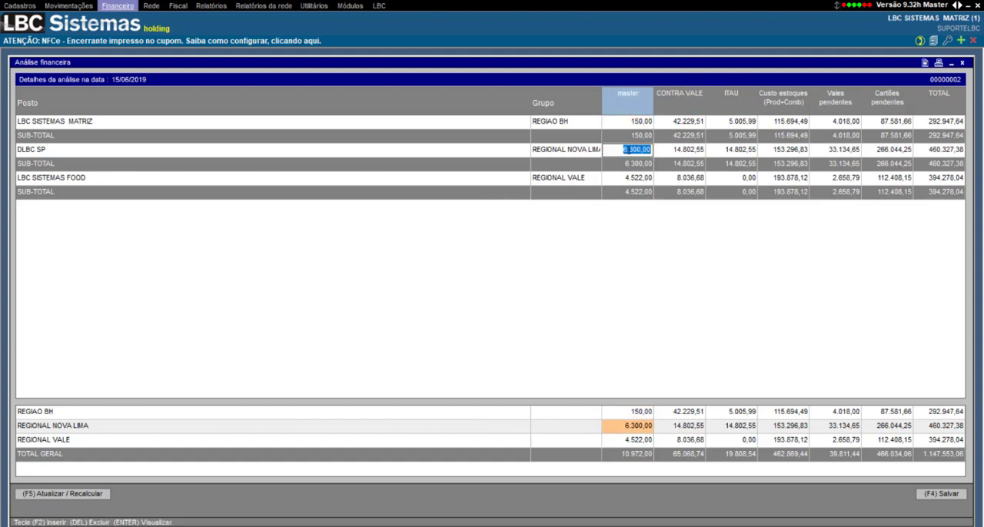
{"action": "type", "text": "50"}
{"action": "key", "text": "Return"}
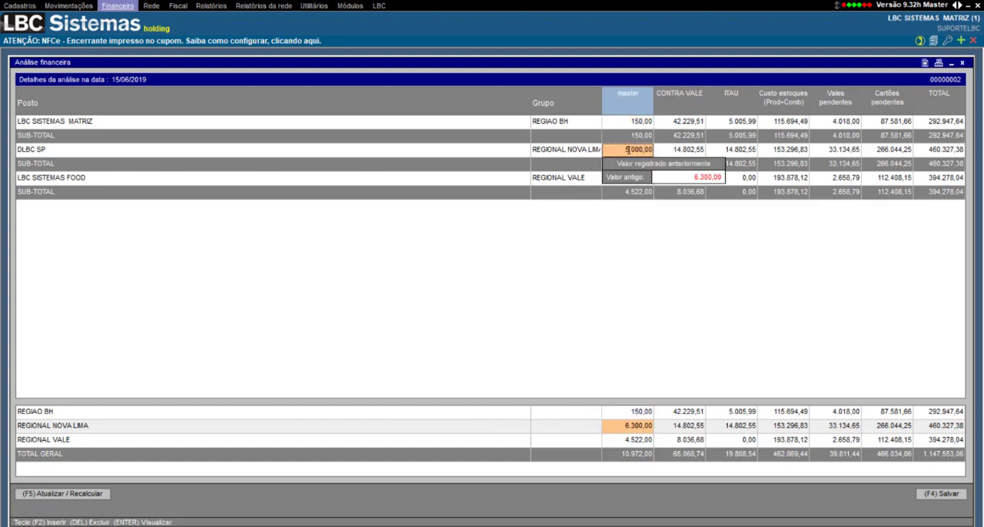
Step: Check the previously registered value of the changed DLBC SP cell in the master column
{"action": "left_click", "coordinate": [631, 194]}
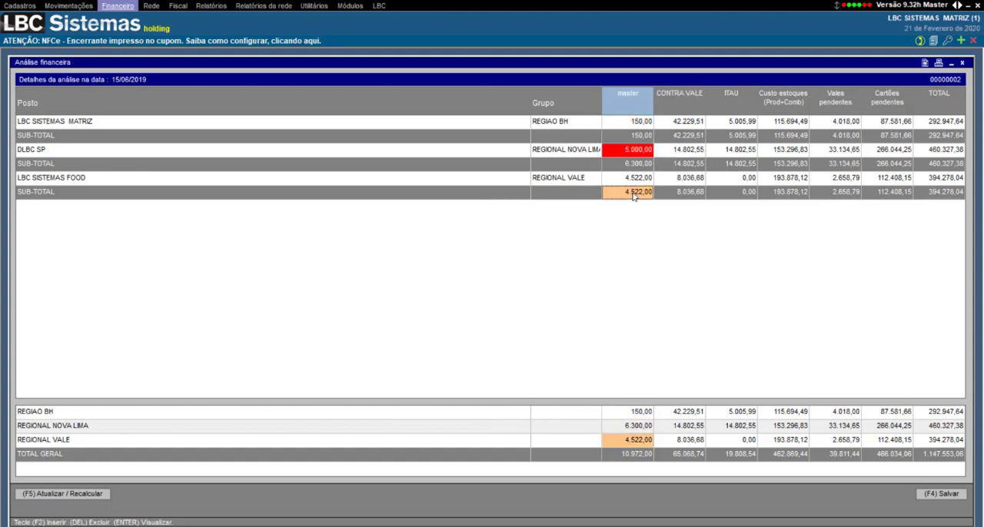
{"action": "left_click", "coordinate": [624, 154]}
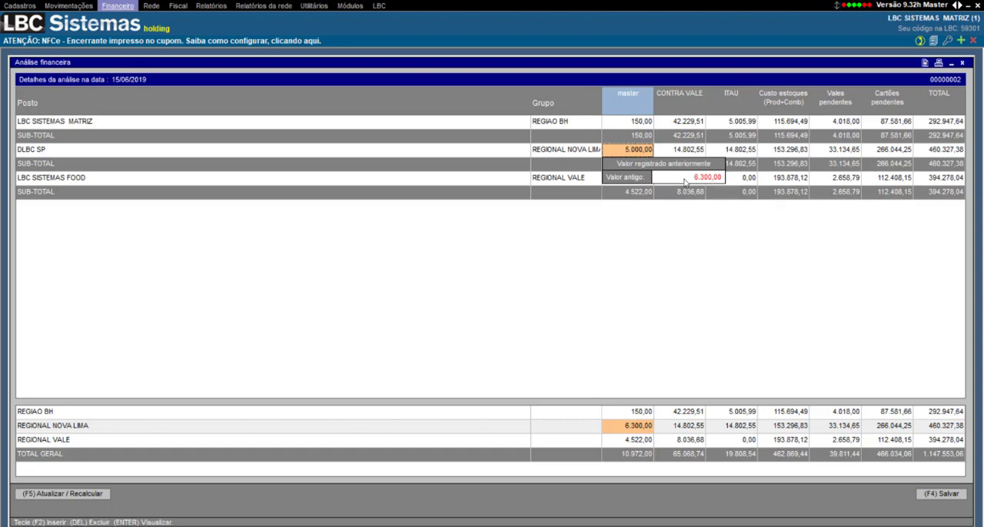
{"action": "left_click", "coordinate": [636, 124]}
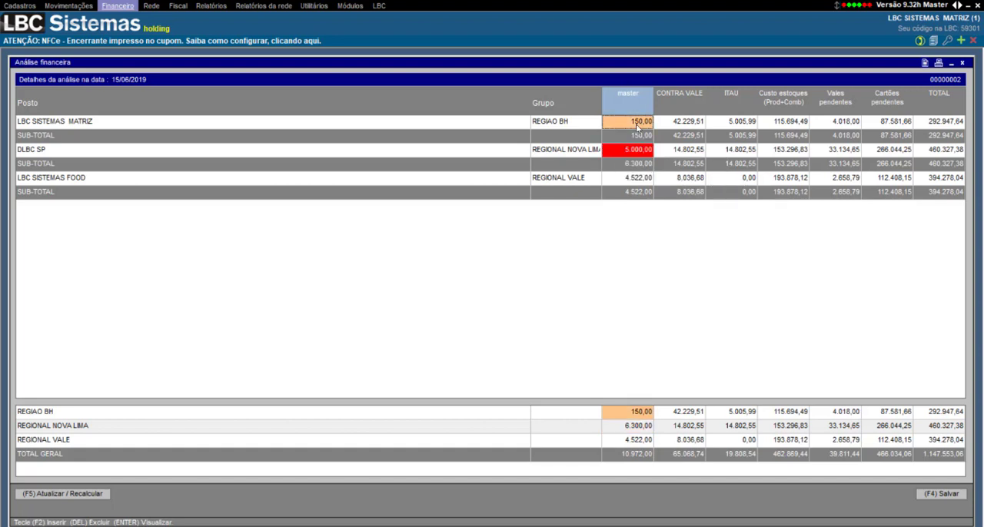
Step: Select the BRADESCO bank account to compose the CONTRA VALE column
{"action": "left_click", "coordinate": [684, 149]}
{"action": "right_click", "coordinate": [683, 97]}
{"action": "left_click", "coordinate": [710, 119]}
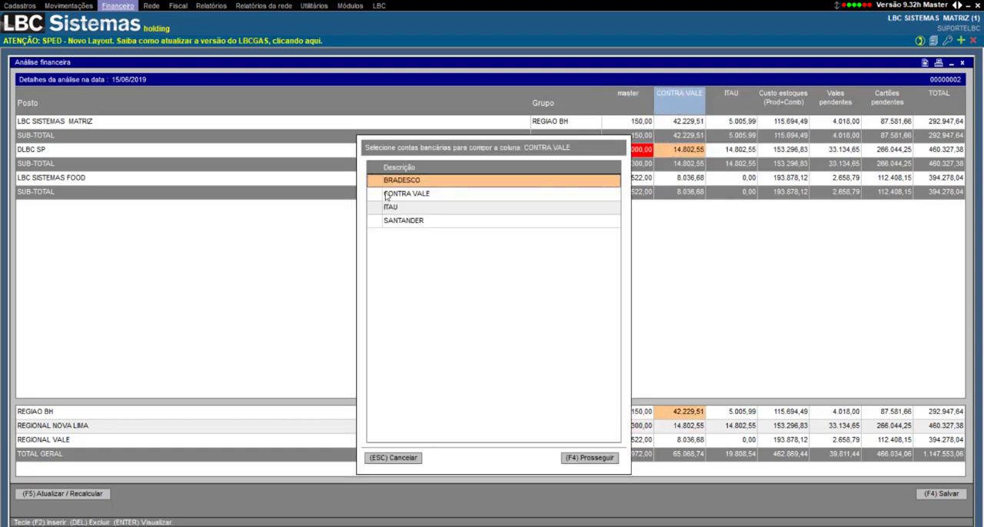
{"action": "left_click", "coordinate": [375, 180]}
{"action": "left_click", "coordinate": [592, 460]}
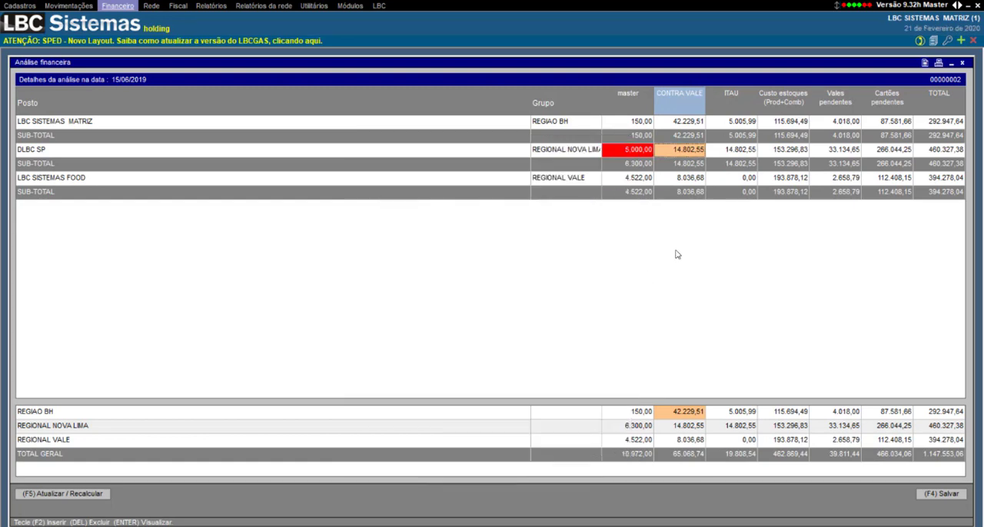
Step: Recalculate the 15/06/2019 analysis with the changed columns and values
{"action": "left_click", "coordinate": [690, 180]}
{"action": "left_click", "coordinate": [761, 139]}
{"action": "left_click", "coordinate": [677, 130]}
{"action": "left_click", "coordinate": [686, 149]}
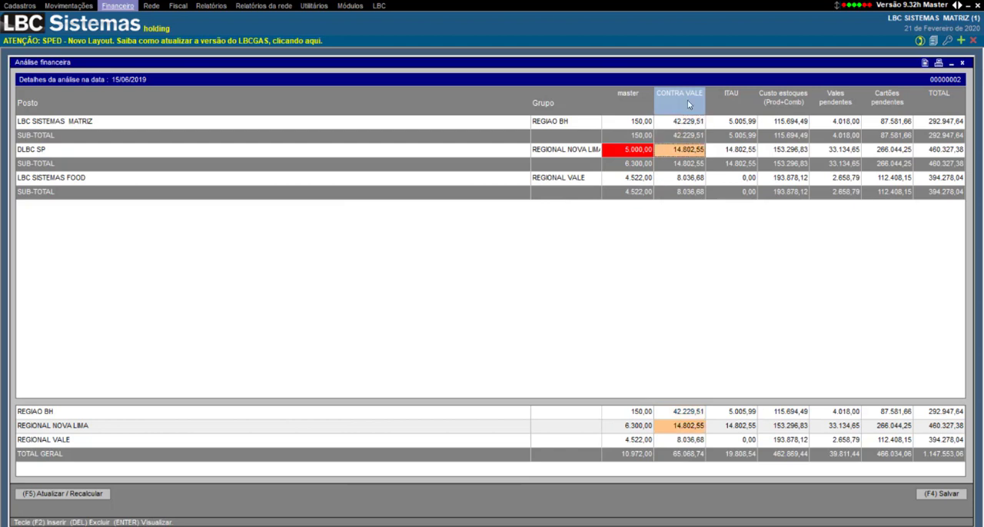
{"action": "left_click", "coordinate": [79, 494]}
{"action": "key", "text": "Return"}
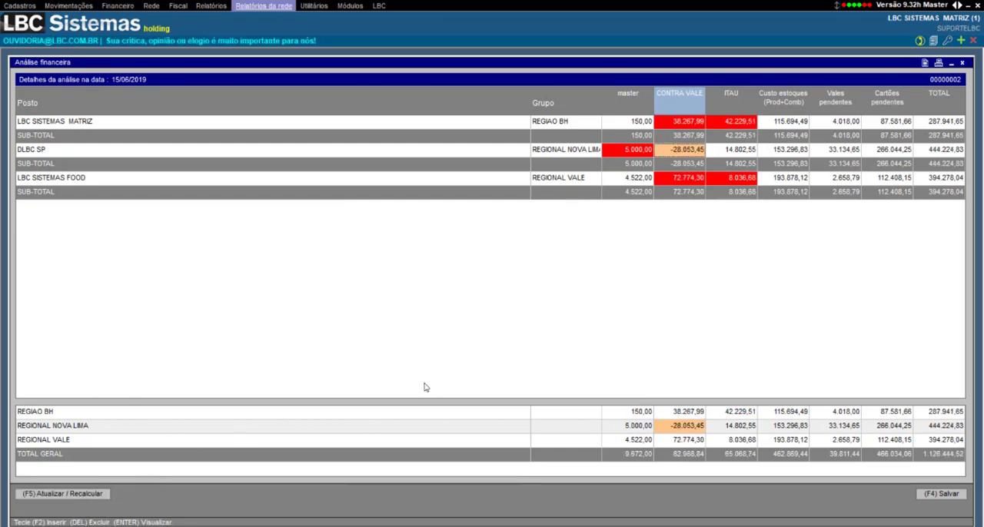
Step: Check the previously registered values of the highlighted CONTRA VALE and ITAU cells for LBC SISTEMAS MATRIZ and LBC SISTEMAS FOOD
{"action": "left_click", "coordinate": [686, 124]}
{"action": "left_click", "coordinate": [680, 177]}
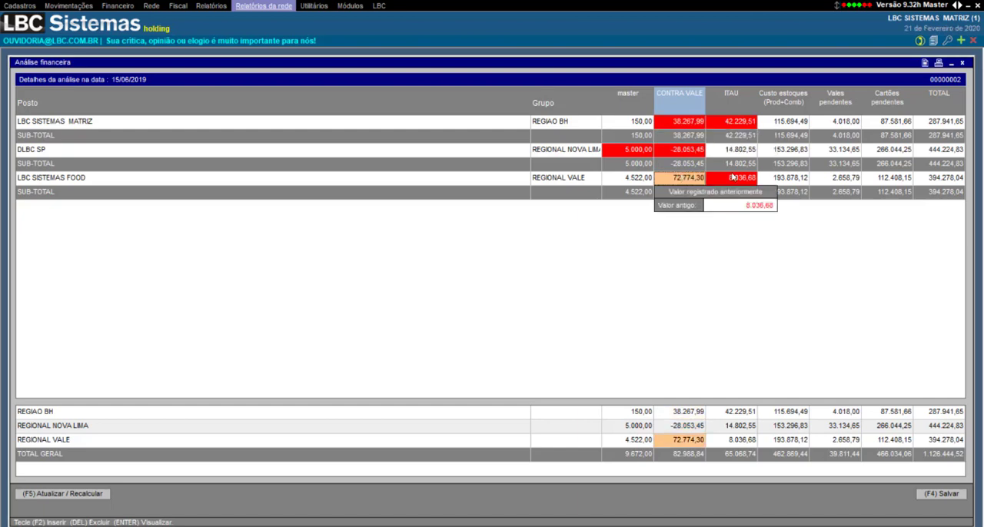
{"action": "left_click", "coordinate": [738, 182]}
{"action": "left_click", "coordinate": [736, 123]}
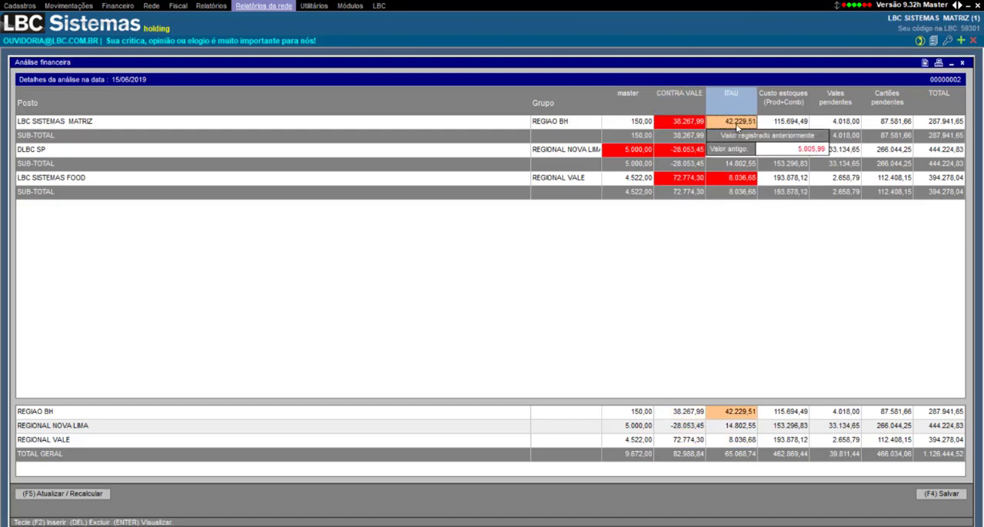
Step: Check the previously registered values of the highlighted ITAU and CONTRA VALE cells across all three companies
{"action": "left_click", "coordinate": [732, 181]}
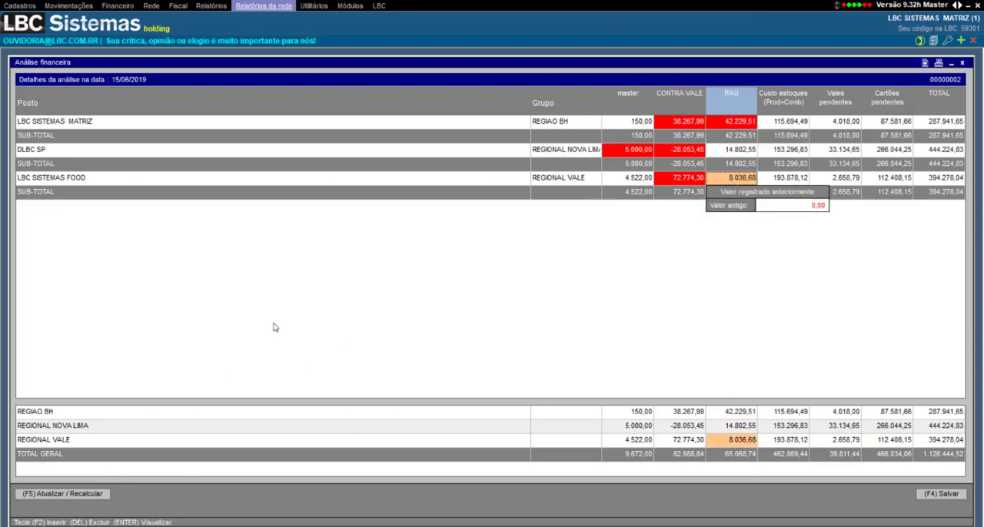
{"action": "left_click", "coordinate": [726, 123]}
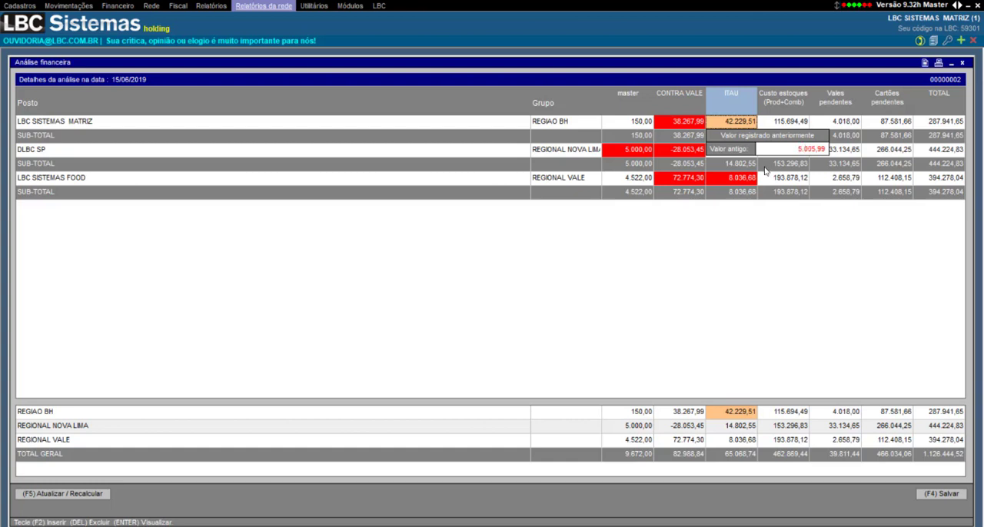
{"action": "left_click", "coordinate": [744, 179]}
{"action": "left_click", "coordinate": [694, 152]}
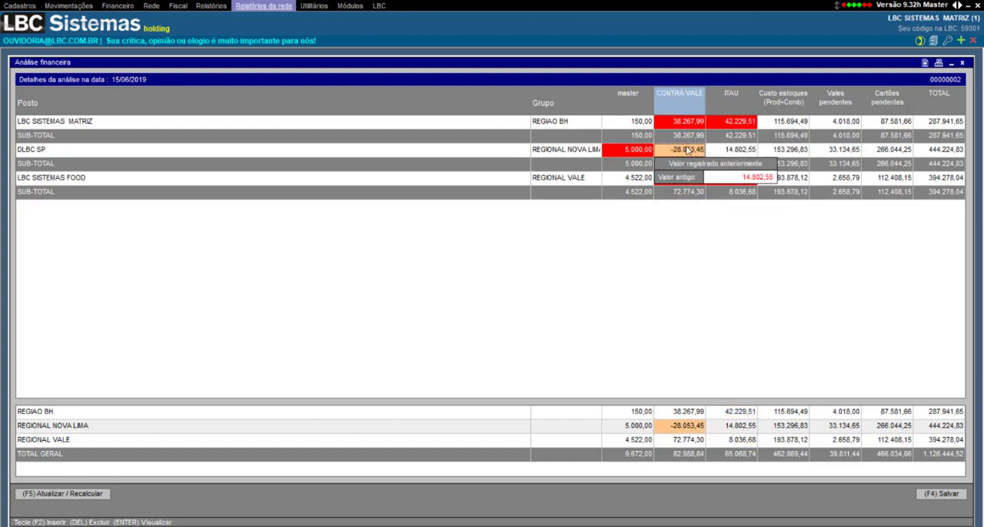
{"action": "left_click", "coordinate": [683, 126]}
{"action": "left_click", "coordinate": [684, 181]}
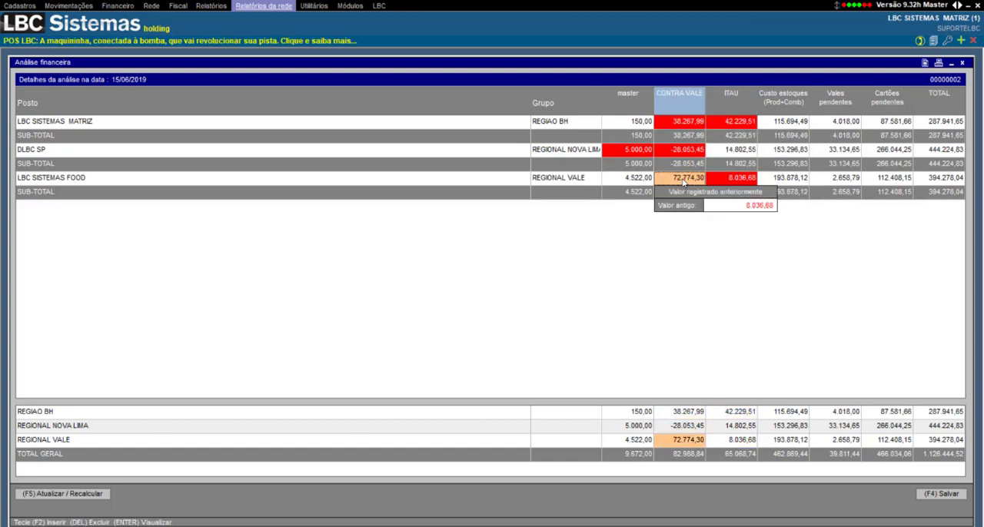
{"action": "left_click", "coordinate": [734, 182]}
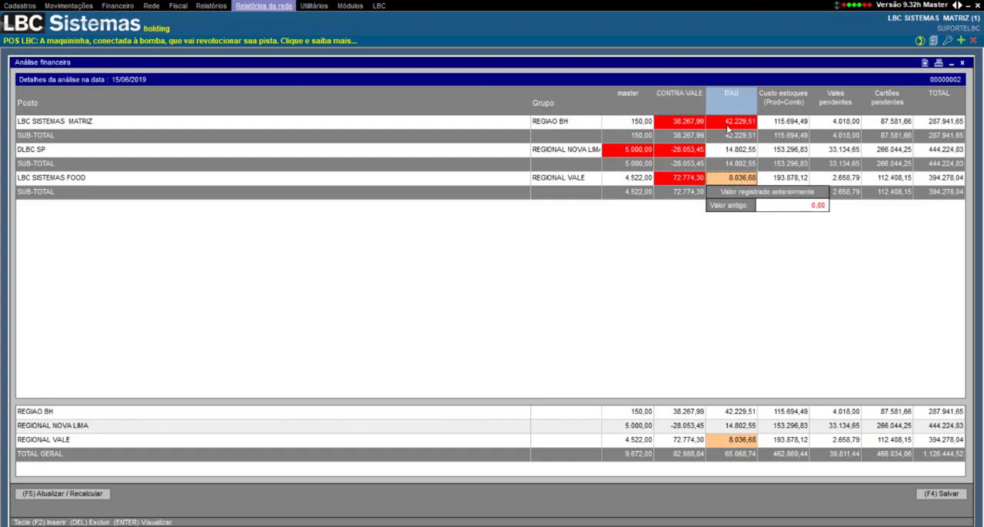
Step: Review the old values of the changed cells again, including the DLBC SP cells in the master and CONTRA VALE columns
{"action": "left_click", "coordinate": [728, 128]}
{"action": "left_click", "coordinate": [686, 126]}
{"action": "left_click", "coordinate": [620, 153]}
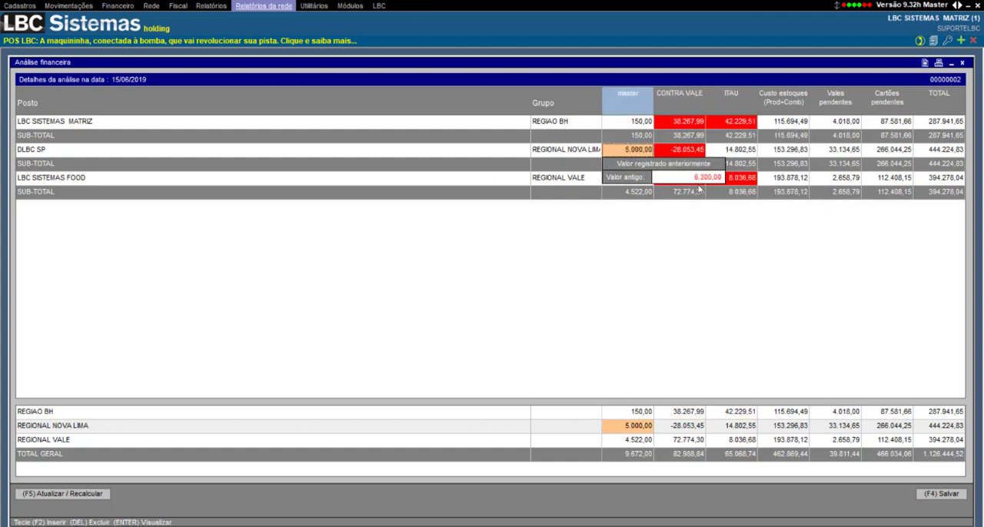
{"action": "left_click", "coordinate": [743, 181]}
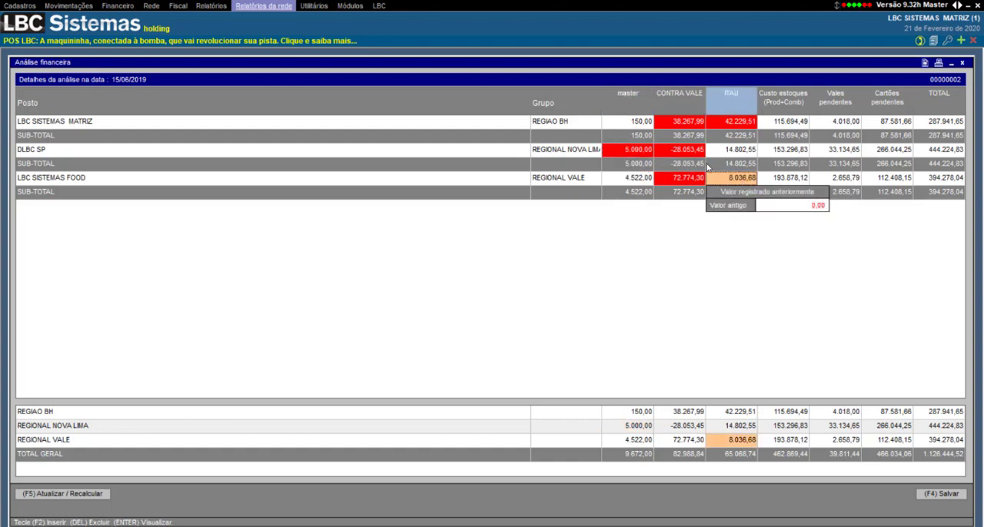
{"action": "left_click", "coordinate": [680, 153]}
{"action": "left_click", "coordinate": [673, 132]}
{"action": "left_click", "coordinate": [627, 152]}
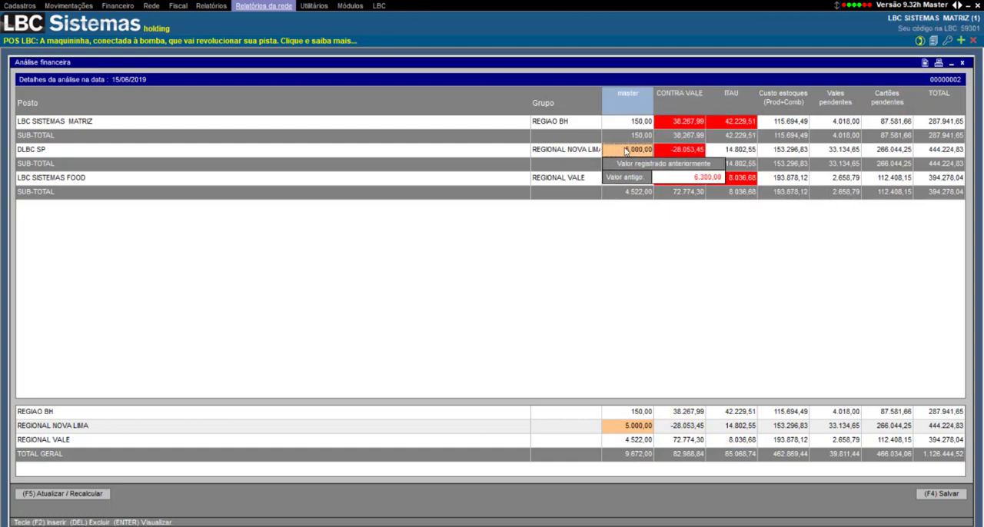
{"action": "left_click", "coordinate": [738, 178]}
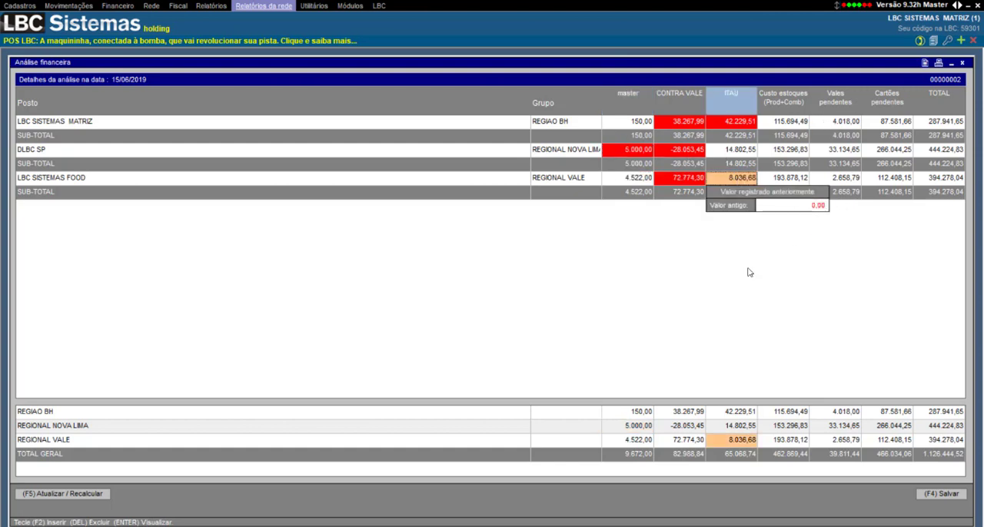
{"action": "left_click", "coordinate": [680, 150]}
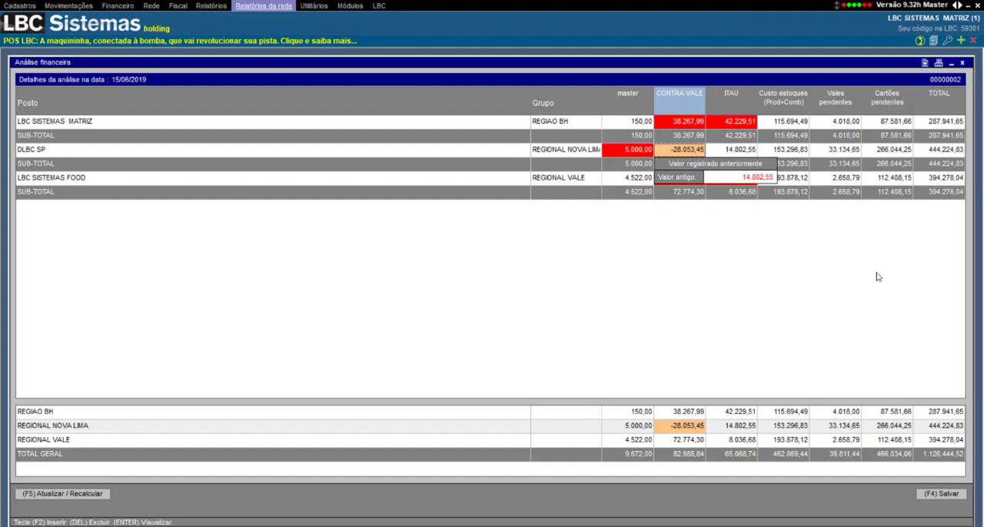
Step: Save the recalculated 15/06/2019 financial analysis
{"action": "left_click", "coordinate": [925, 498]}
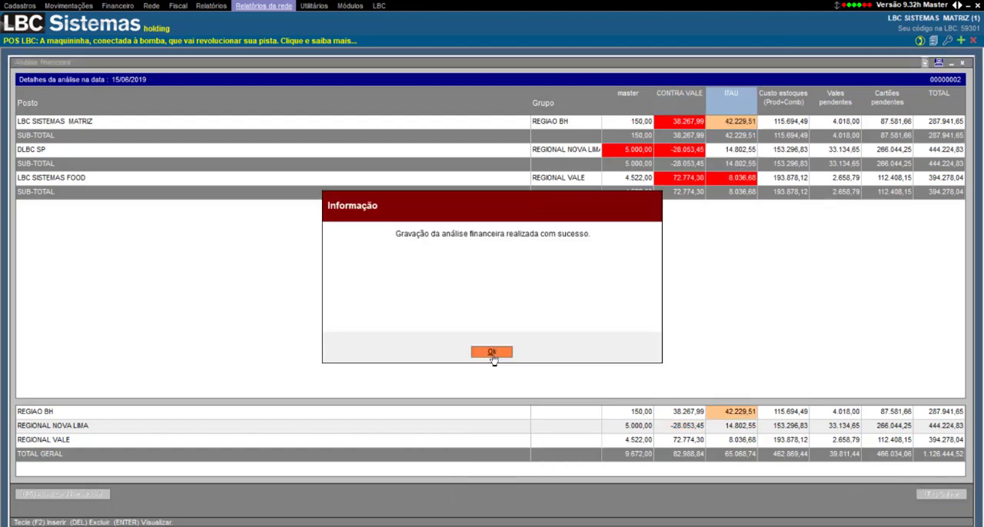
{"action": "left_click", "coordinate": [492, 291]}
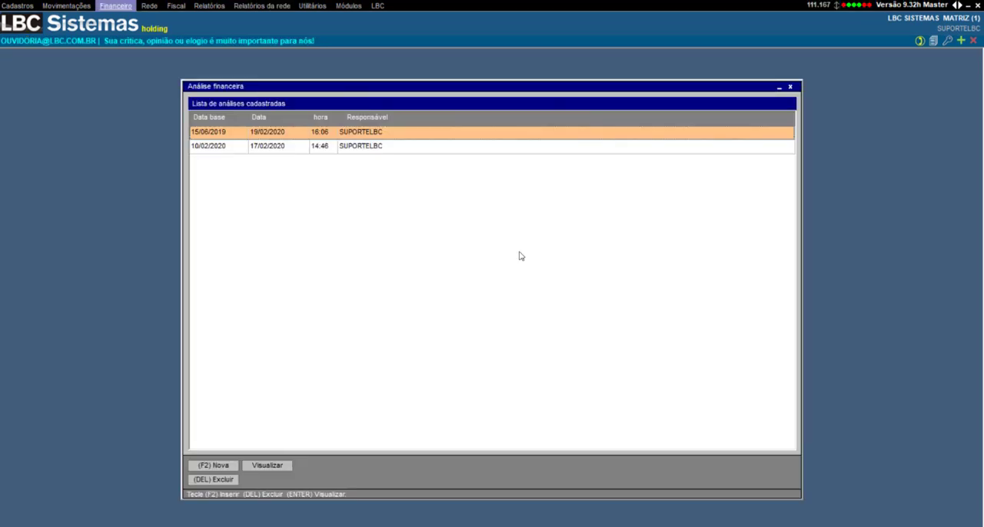
Step: Look over the registered analyses with base dates 15/06/2019 and 10/02/2020 in the list
{"action": "left_click", "coordinate": [386, 149]}
{"action": "left_click", "coordinate": [383, 133]}
{"action": "left_click", "coordinate": [373, 152]}
{"action": "left_click", "coordinate": [377, 135]}
{"action": "left_click", "coordinate": [414, 148]}
{"action": "left_click", "coordinate": [413, 138]}
{"action": "left_click", "coordinate": [404, 148]}
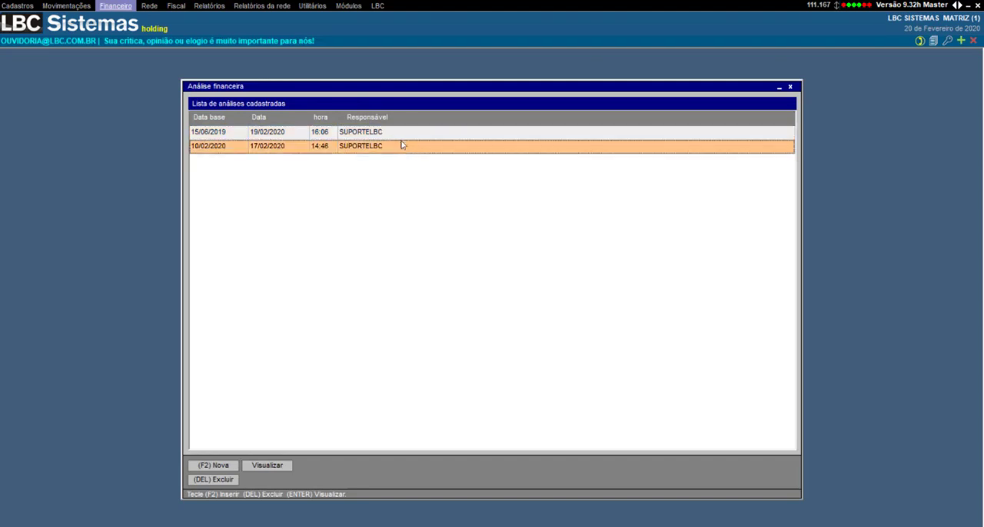
{"action": "left_click", "coordinate": [399, 137]}
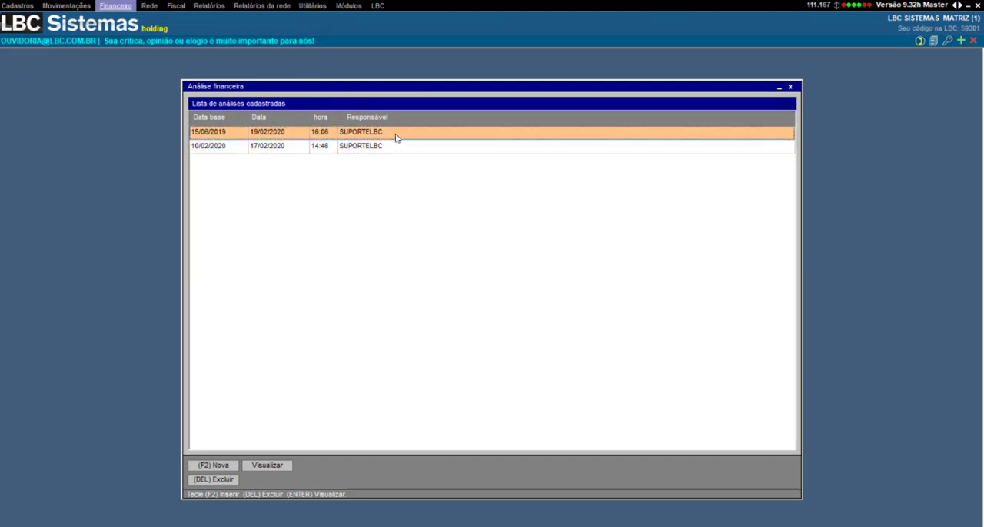